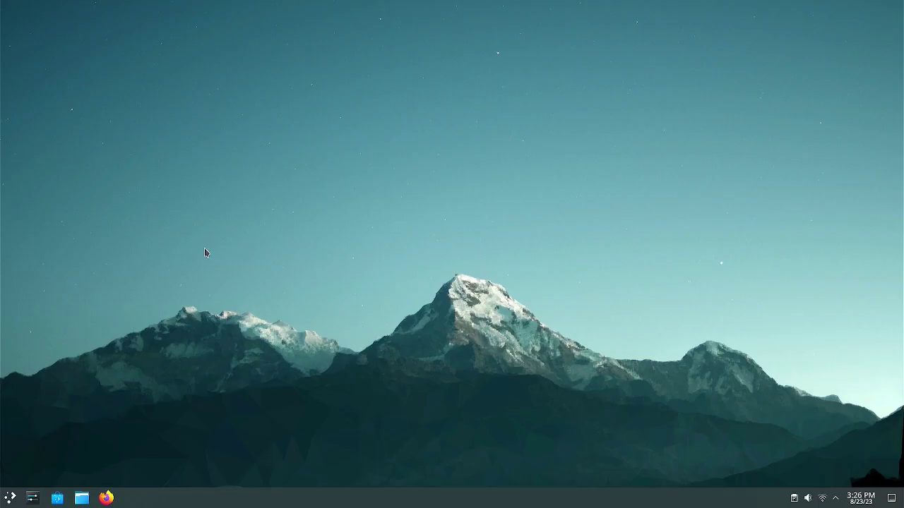
# - Run htop in a new terminal to examine processes and memory use, quit it and close the terminal
pyautogui.hotkey('ctrl', 'alt', 't')
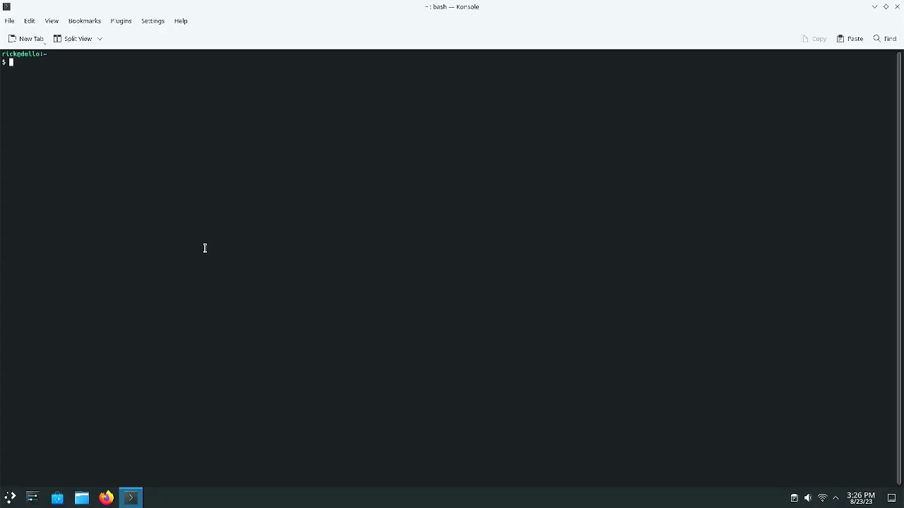
pyautogui.write('htop')
pyautogui.press('Return')
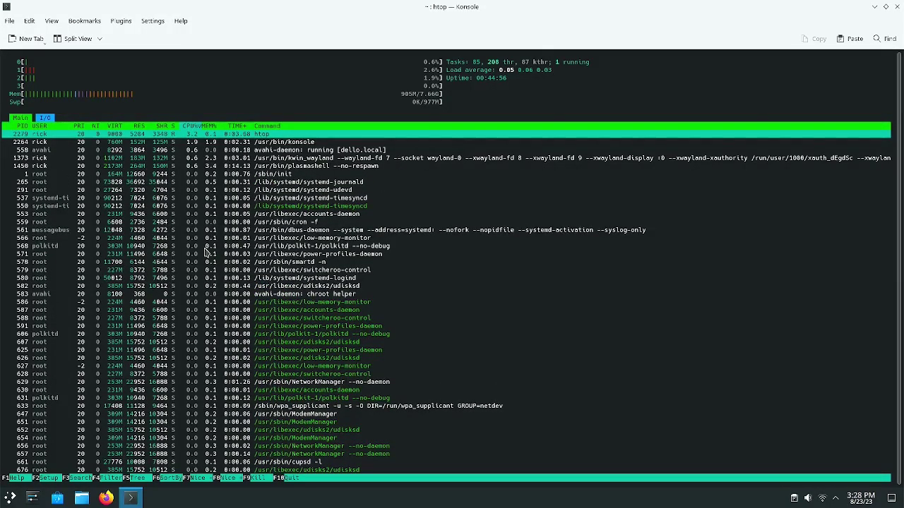
pyautogui.press('q')
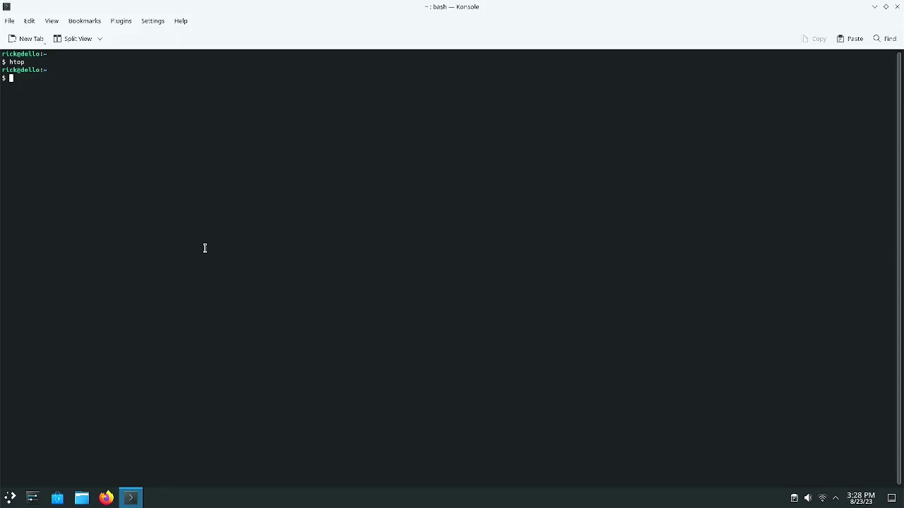
pyautogui.hotkey('ctrl', 'd')
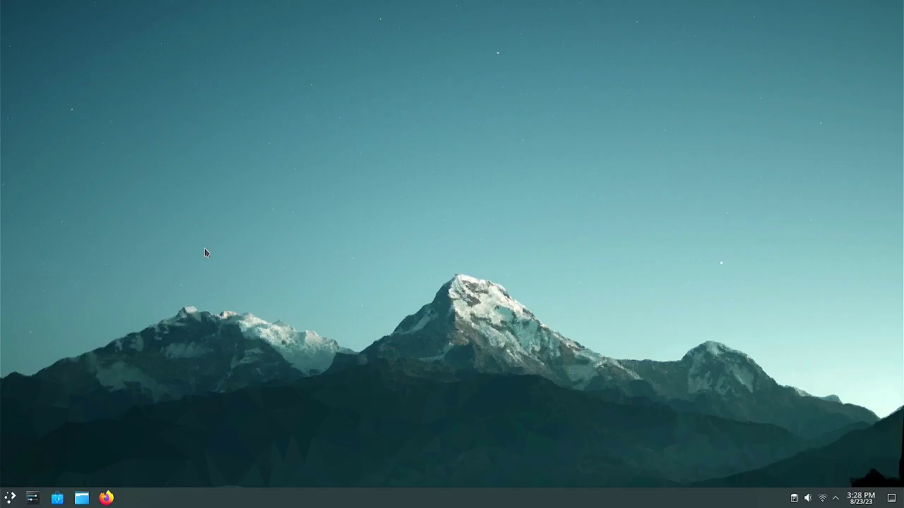
# - Open System Settings at the Global Theme page under Appearance and view the new global themes offered for download
pyautogui.click(32, 499)
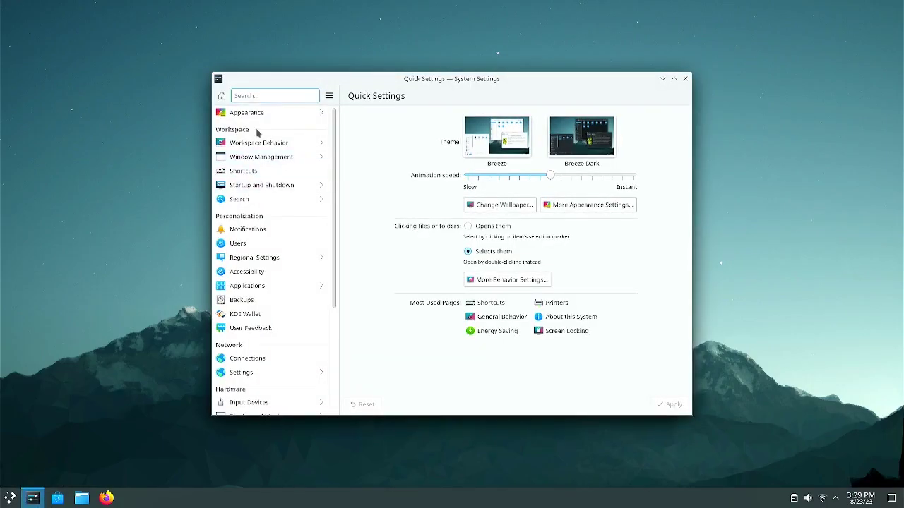
pyautogui.click(260, 114)
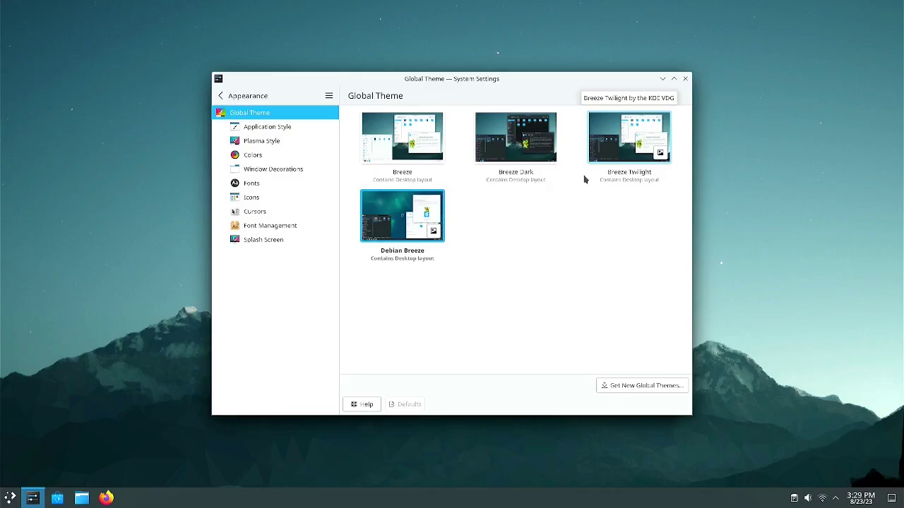
pyautogui.click(617, 387)
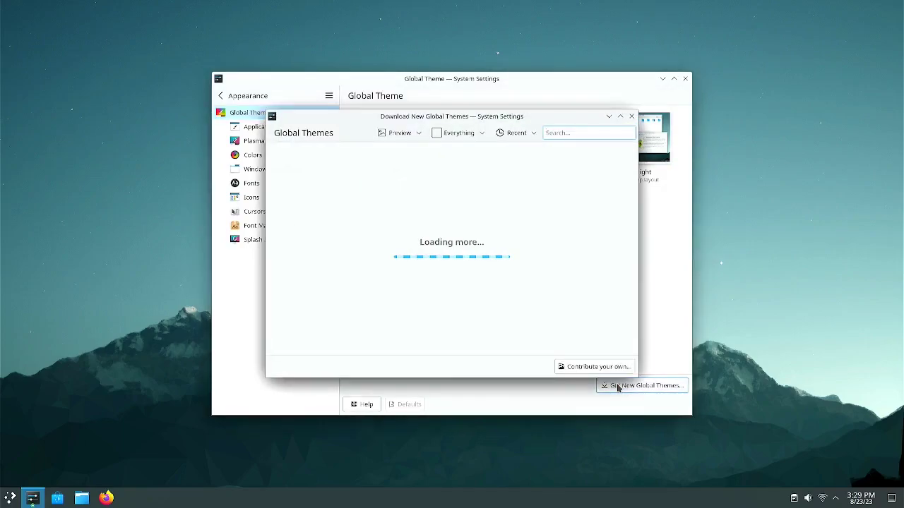
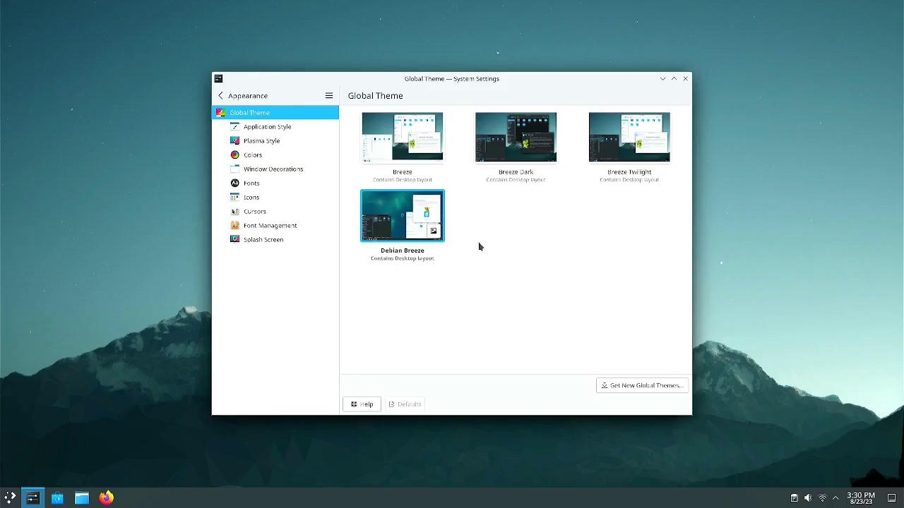
# - View the Application Style, Plasma Style and Colors pages of the appearance settings
pyautogui.click(266, 130)
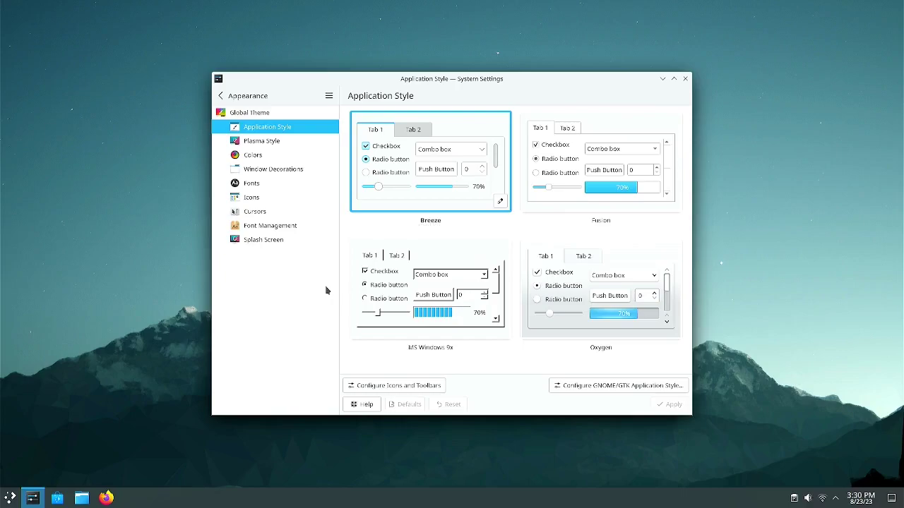
pyautogui.click(266, 148)
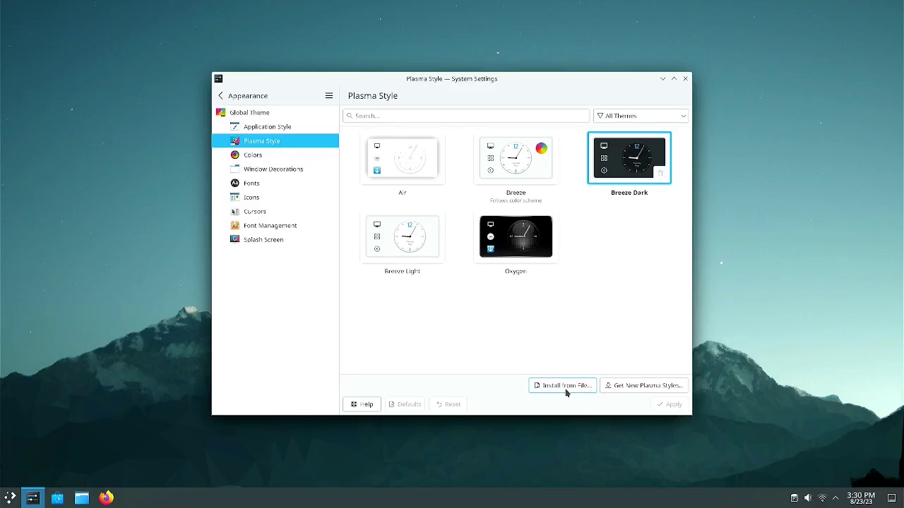
pyautogui.click(279, 158)
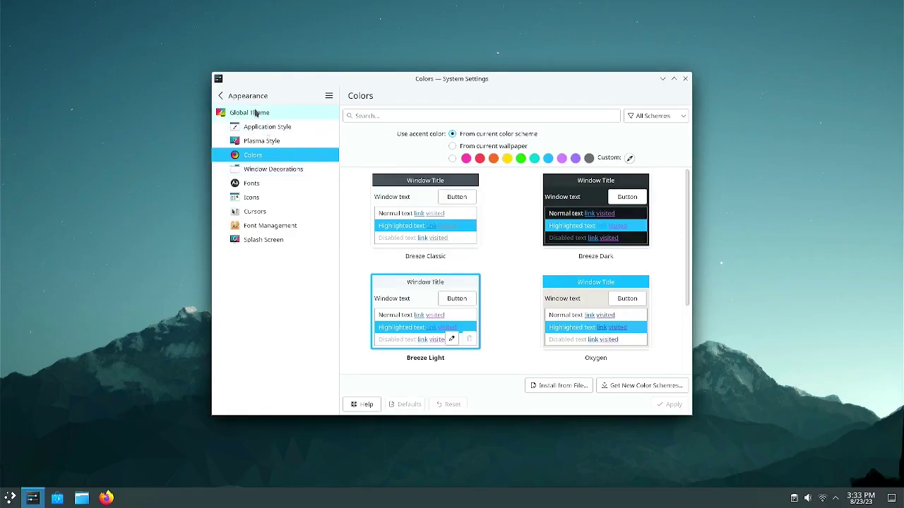
# - View the Default Applications page in the Applications settings and close System Settings
pyautogui.click(226, 96)
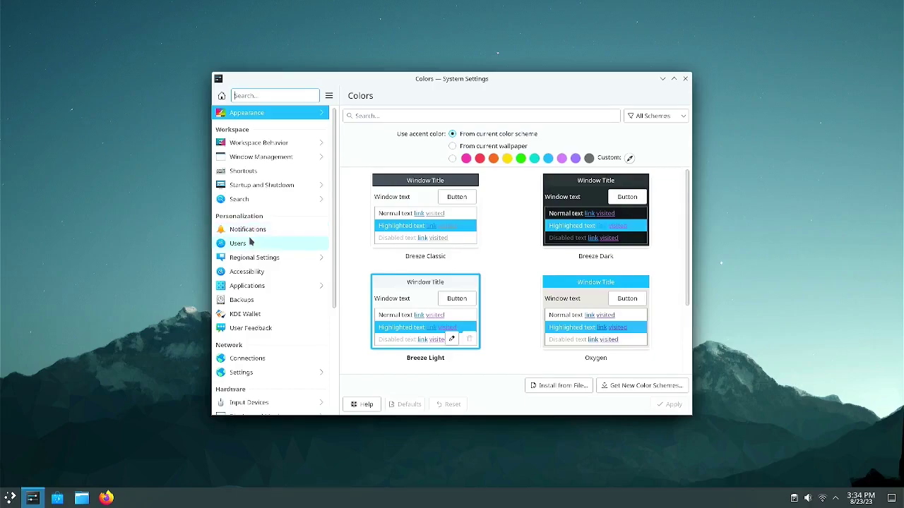
pyautogui.click(247, 285)
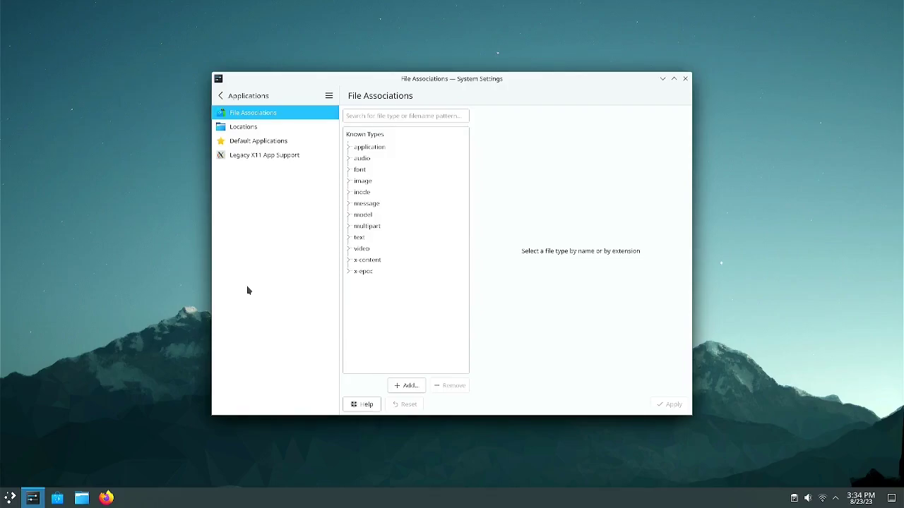
pyautogui.click(252, 147)
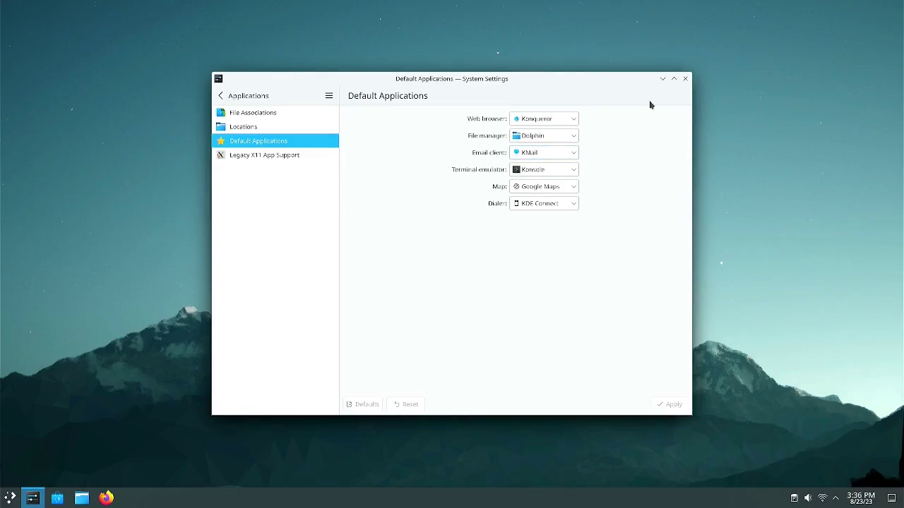
pyautogui.click(685, 80)
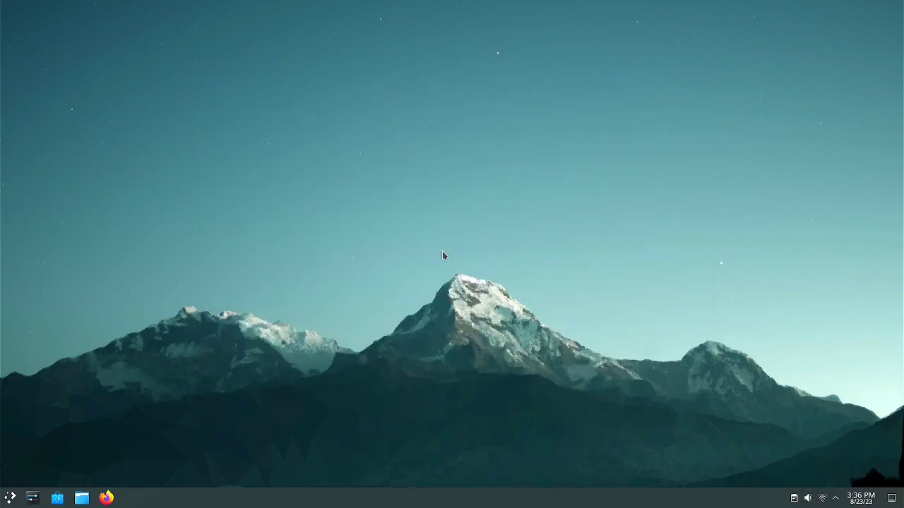
# - Search the application launcher for "fire" and clear the search text
pyautogui.press('super')
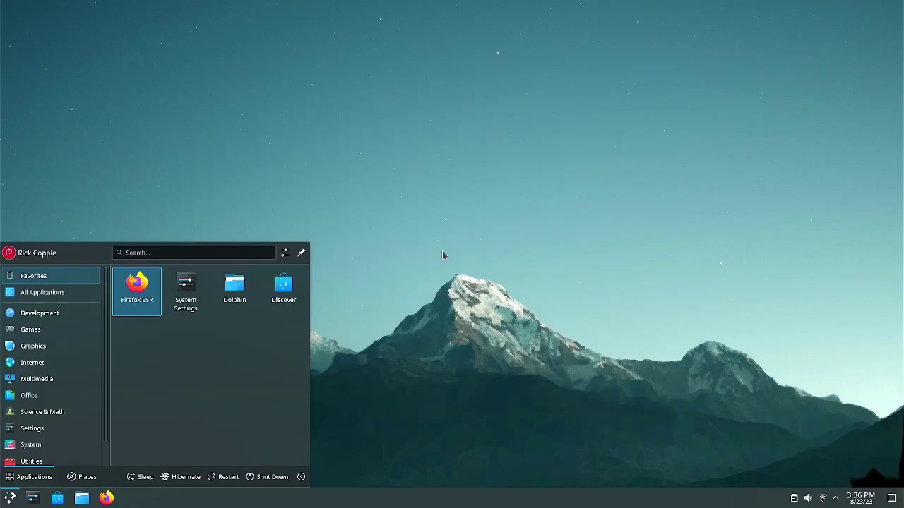
pyautogui.write('fire')
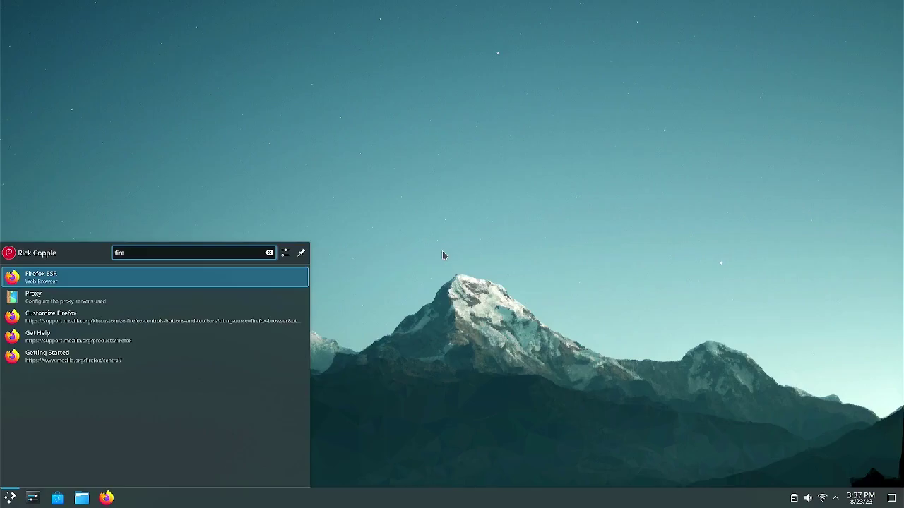
pyautogui.press('BackSpace')
pyautogui.press('BackSpace')
pyautogui.press('BackSpace')
pyautogui.press('BackSpace')
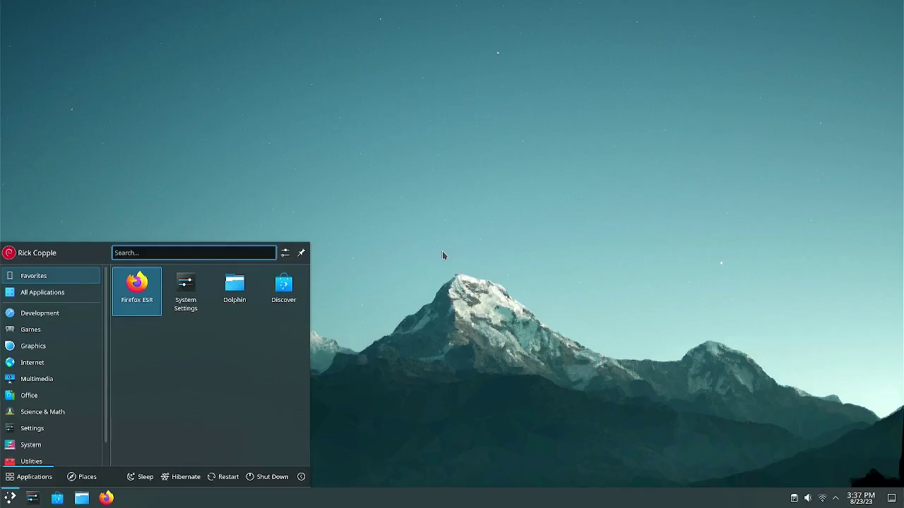
# - Calculate 2+3= in the application launcher's search and close the launcher
pyautogui.write('z')
pyautogui.write('+')
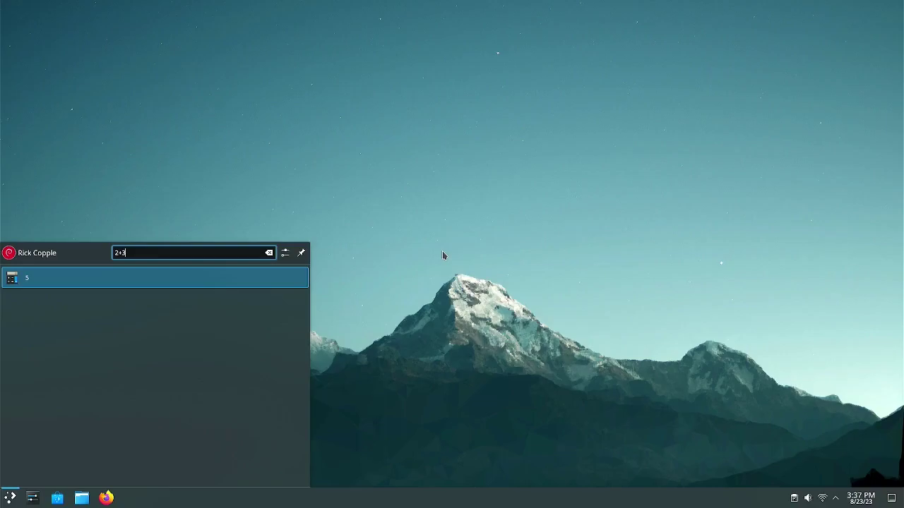
pyautogui.write('3=')
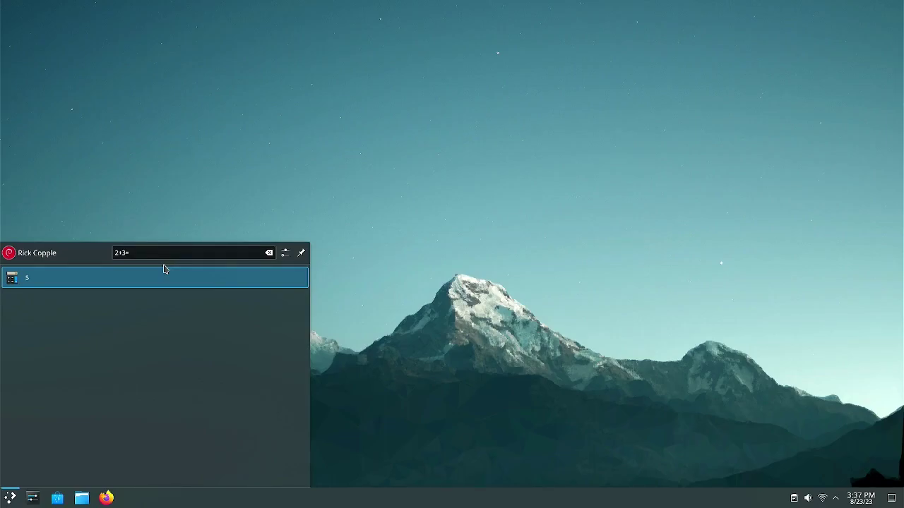
pyautogui.press('Escape')
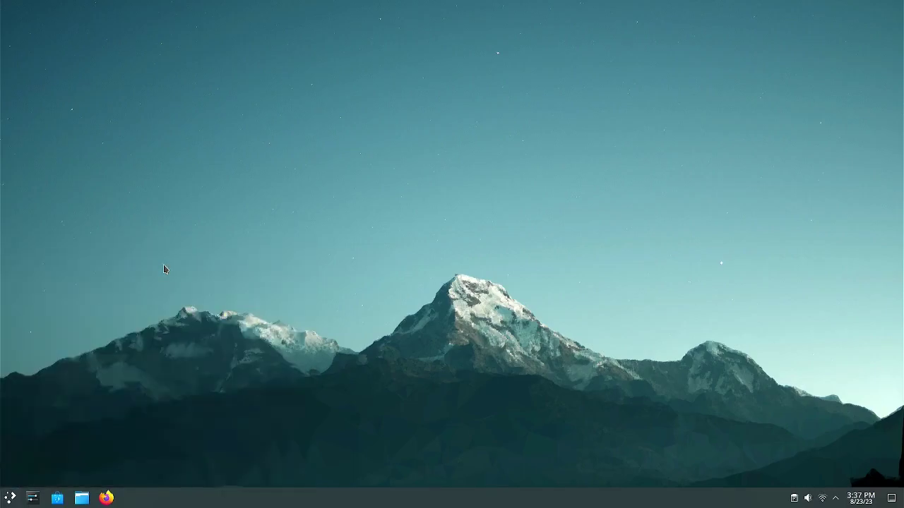
# - Open KRunner on the desktop, search for "fire" and clear the search text
pyautogui.hotkey('alt', 'space')
pyautogui.write('fire')
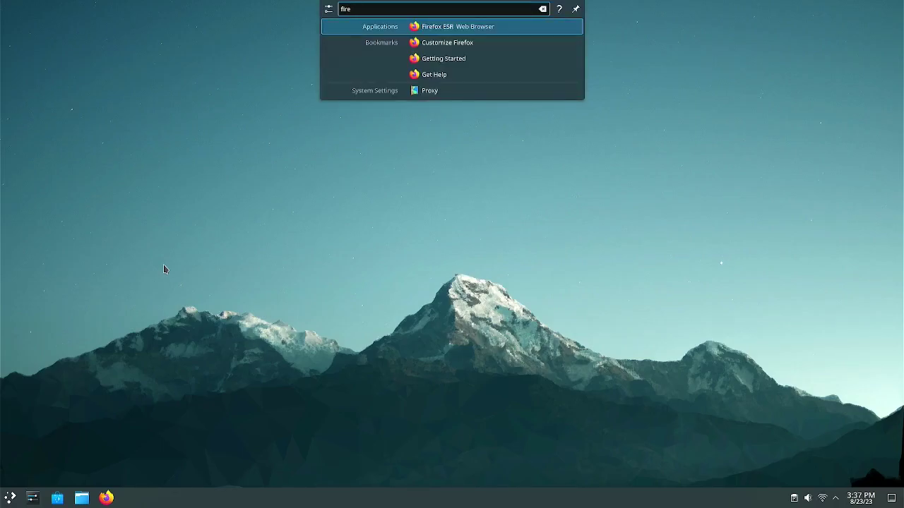
pyautogui.press('BackSpace')
pyautogui.press('BackSpace')
pyautogui.press('BackSpace')
pyautogui.press('BackSpace')
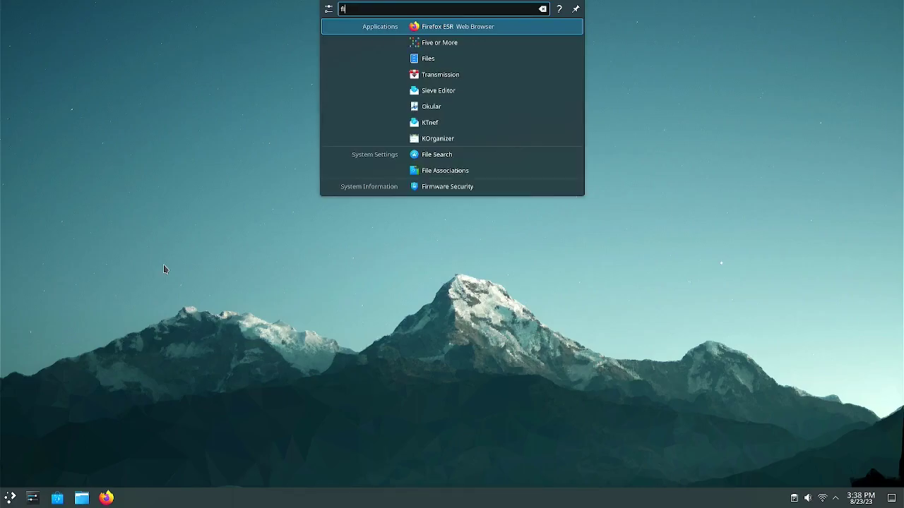
# - Calculate 2+3= in KRunner and clear the expression
pyautogui.write('2')
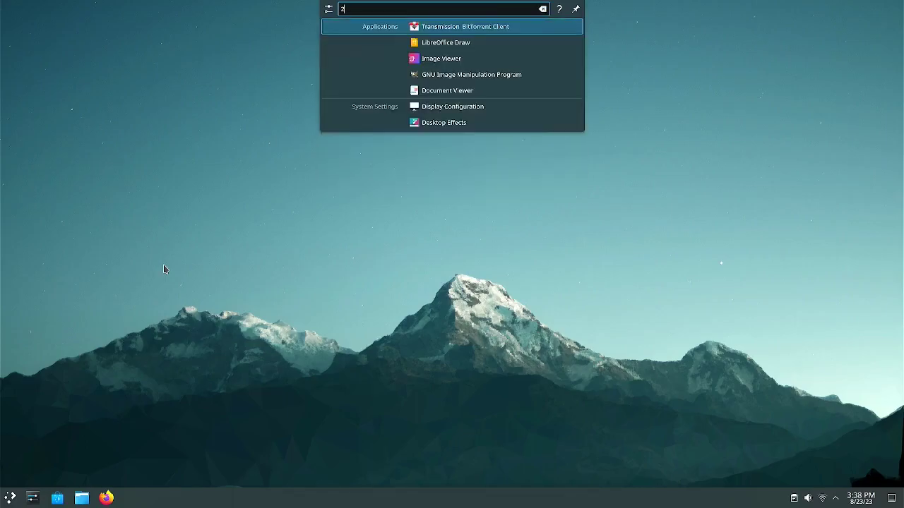
pyautogui.write('+3-')
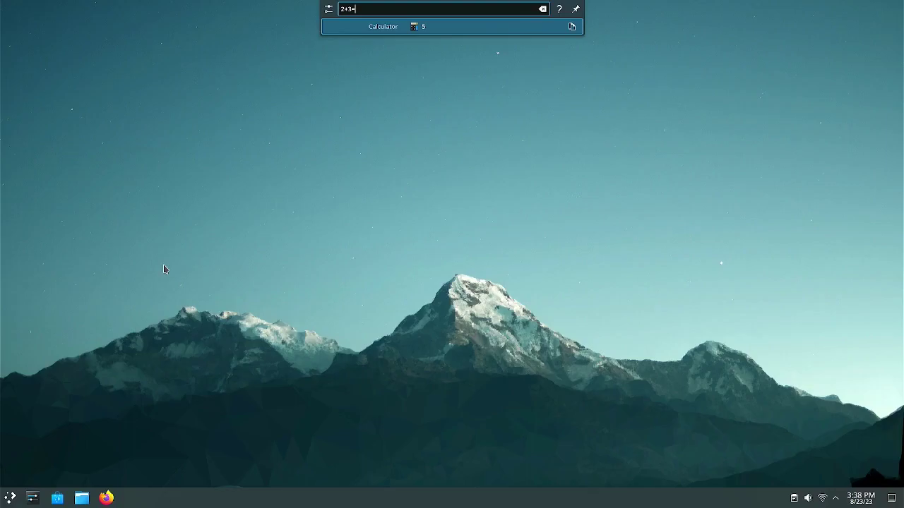
pyautogui.press('Escape')
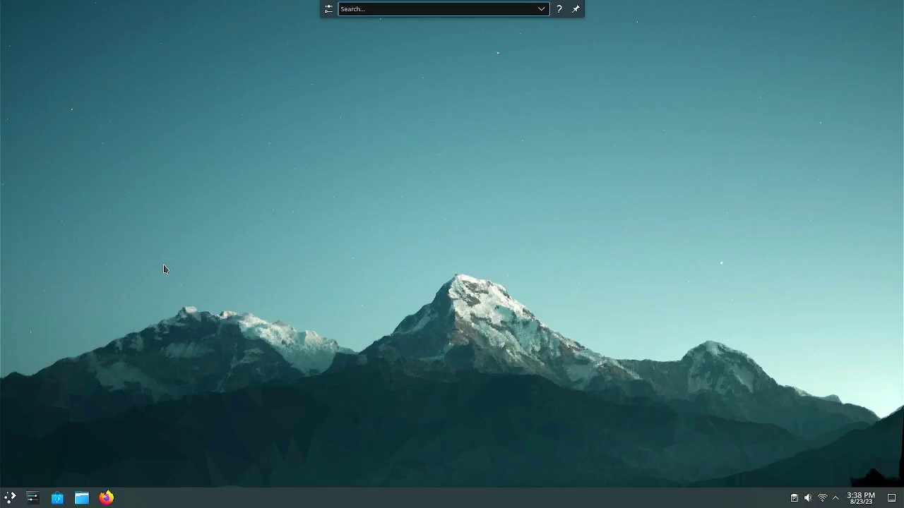
# - Search KRunner for "short", open the Shortcuts settings from the results to view them, and close the window
pyautogui.write('short')
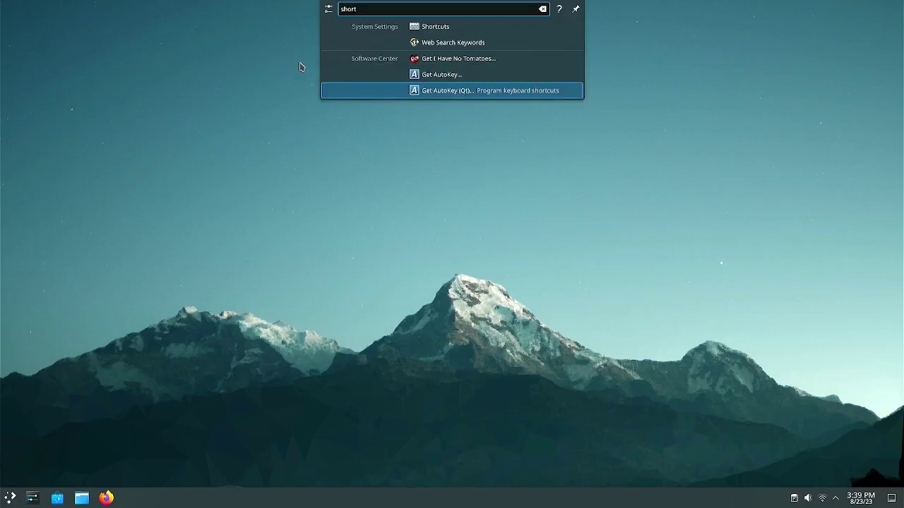
pyautogui.click(419, 28)
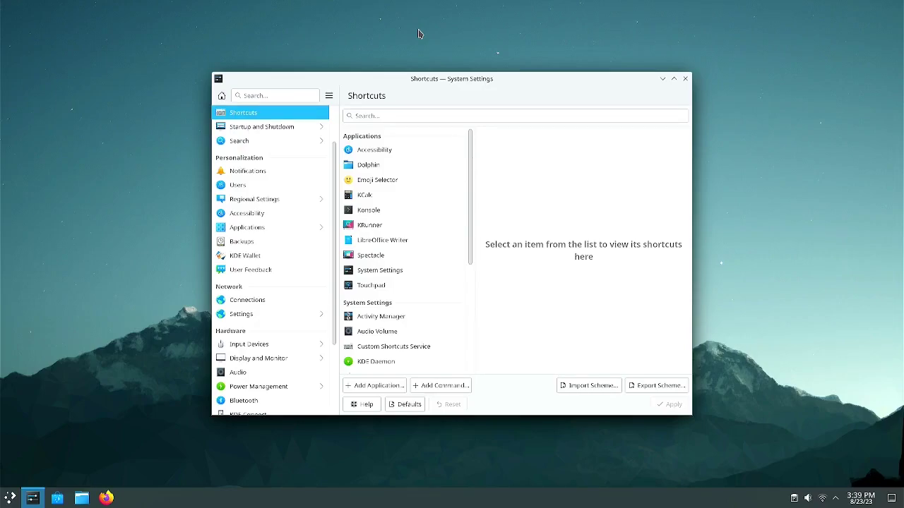
pyautogui.hotkey('ctrl', 'q')
# - Search KRunner for "printer", open the Printers settings to check the configured printer, and close the window
pyautogui.hotkey('alt', 'space')
pyautogui.write('pr9ij')
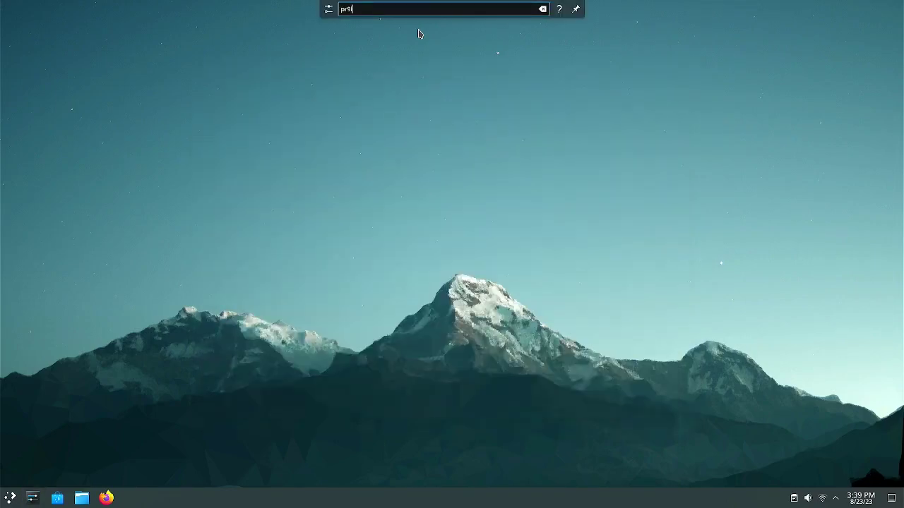
pyautogui.press('BackSpace')
pyautogui.press('BackSpace')
pyautogui.press('BackSpace')
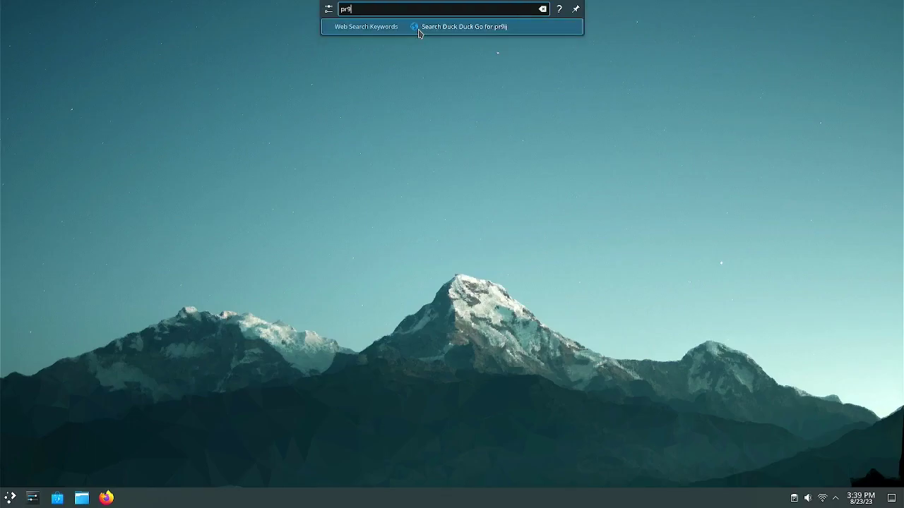
pyautogui.write('inyt')
pyautogui.press('BackSpace')
pyautogui.press('BackSpace')
pyautogui.write('ter')
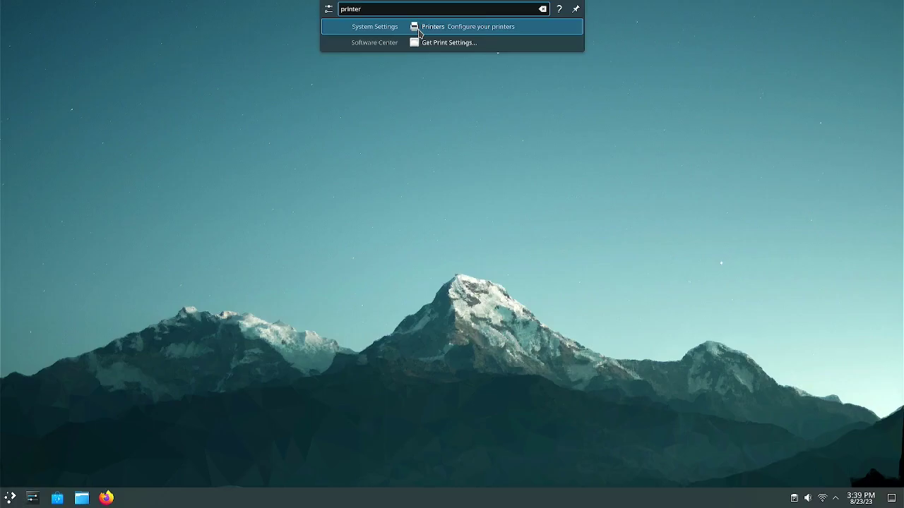
pyautogui.click(419, 33)
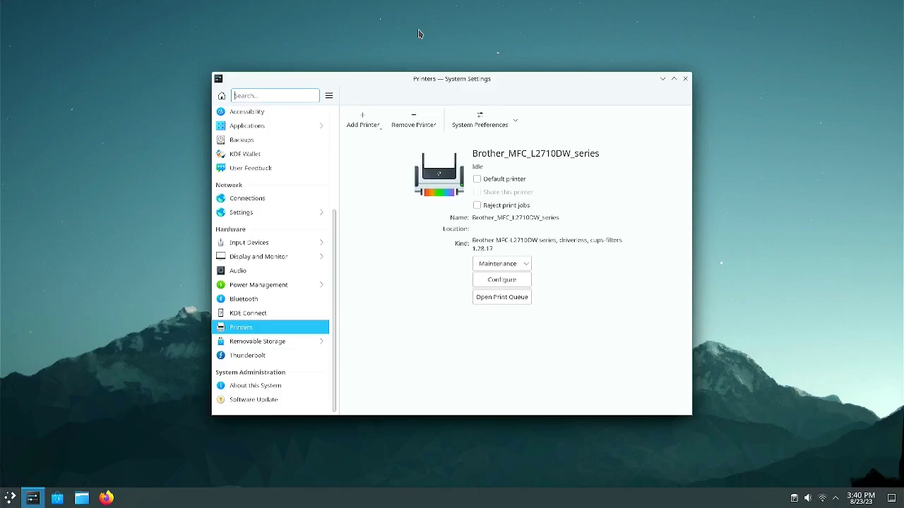
pyautogui.hotkey('ctrl', 'q')
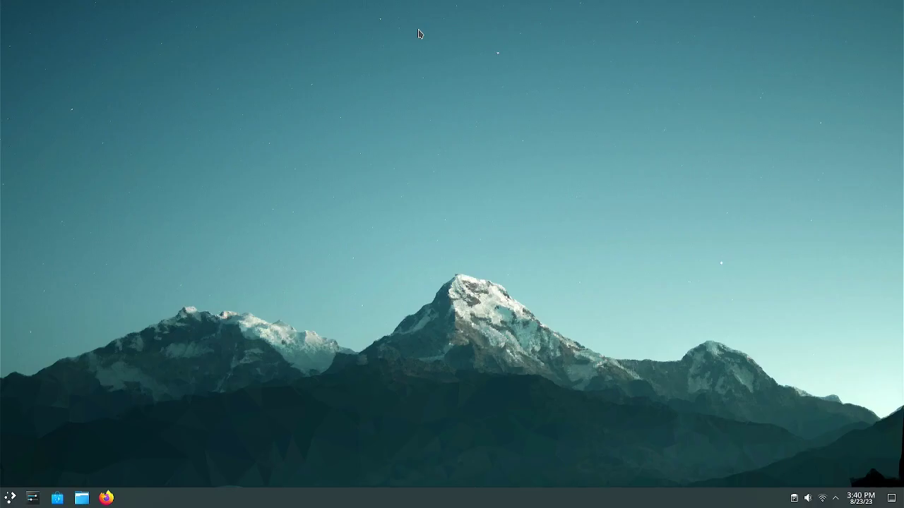
# - Change the desktop wallpaper to the image named 01, apply it, and close the desktop settings
pyautogui.rightClick(420, 41)
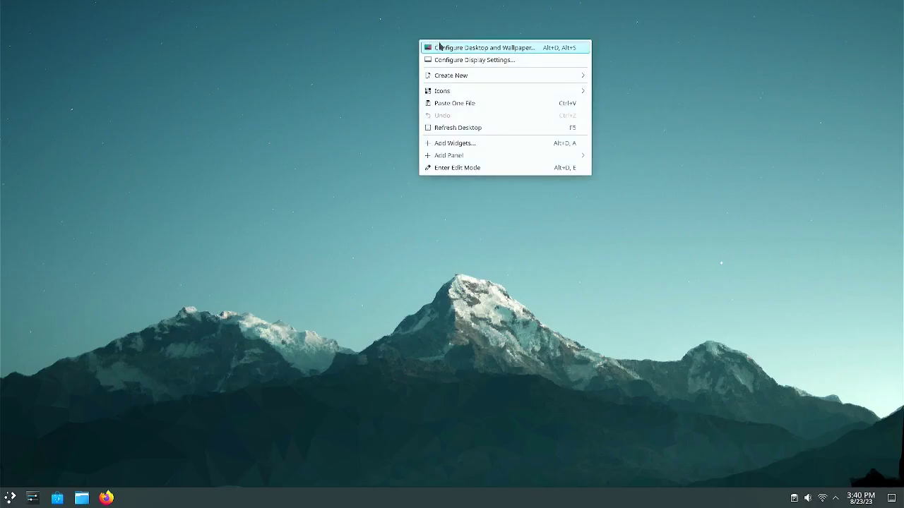
pyautogui.click(442, 47)
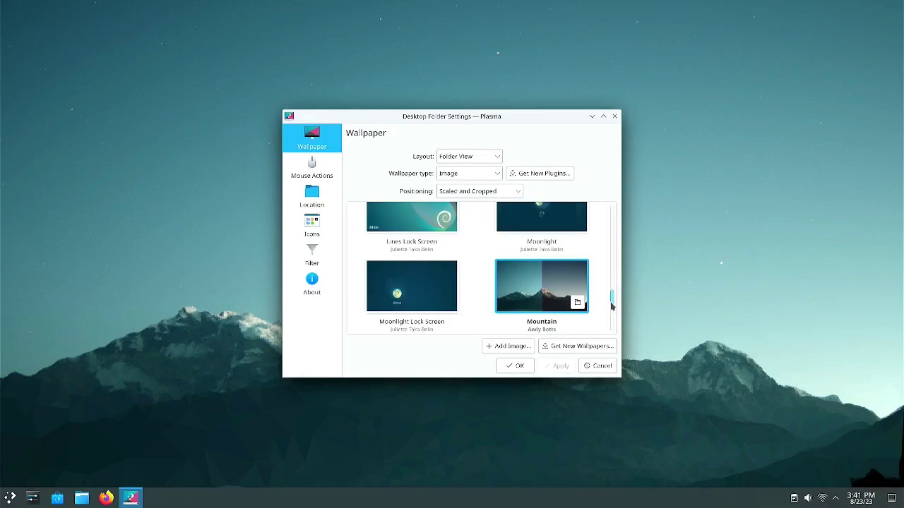
pyautogui.scroll(1, 611, 305)
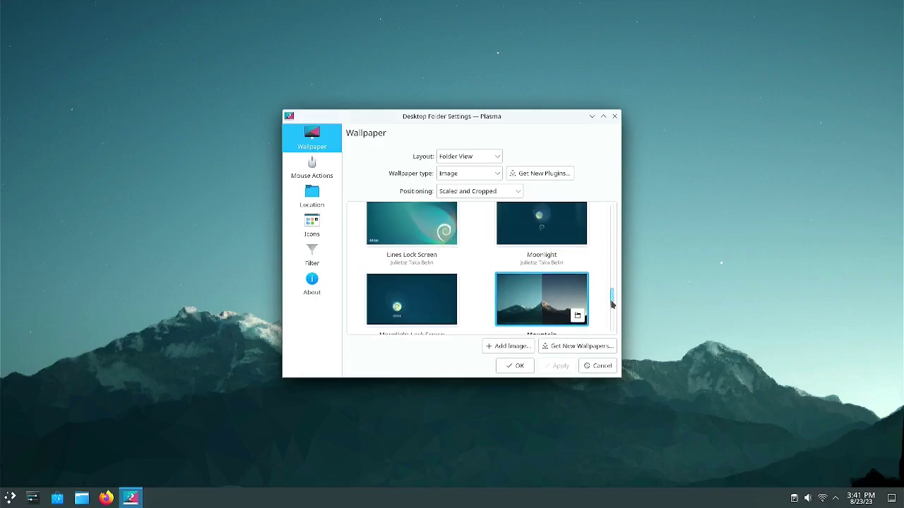
pyautogui.moveTo(611, 302); pyautogui.dragTo(612, 219)
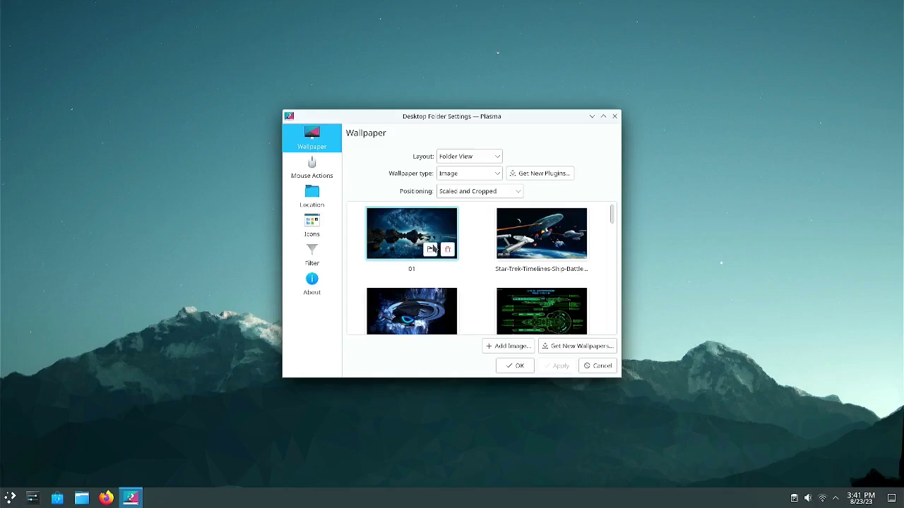
pyautogui.click(407, 243)
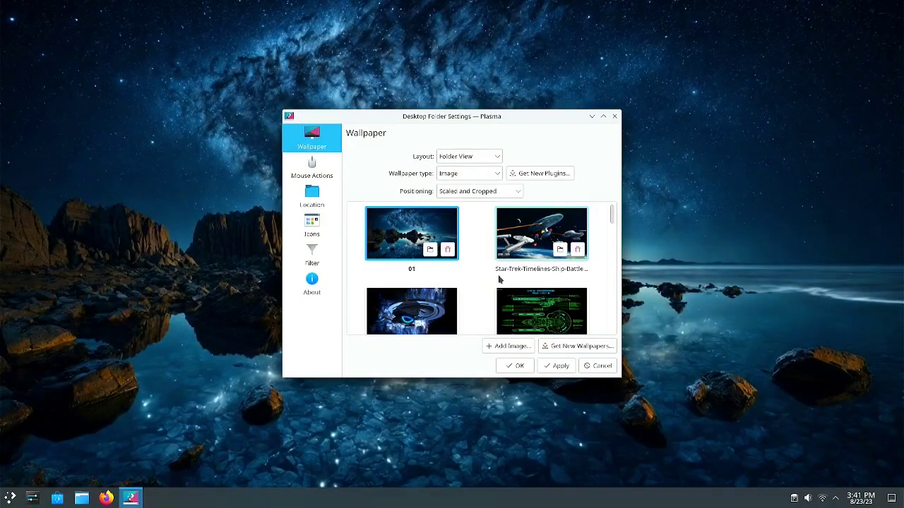
pyautogui.click(557, 366)
pyautogui.click(530, 366)
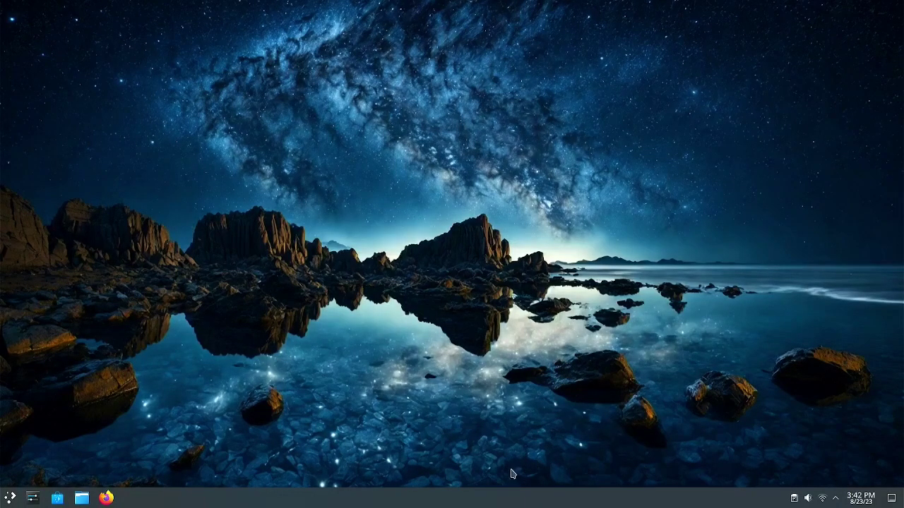
# - Open Discover, browse the Science and Engineering category, and check the page of available updates
pyautogui.click(58, 497)
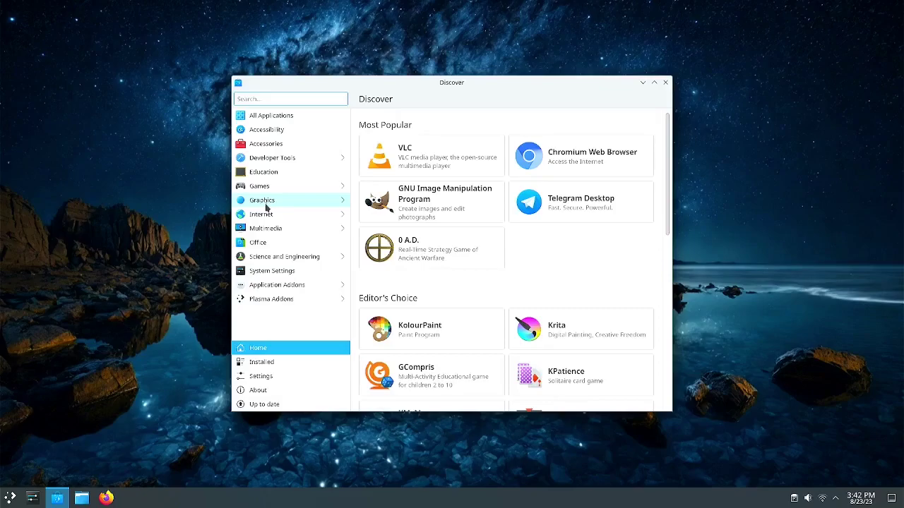
pyautogui.click(262, 260)
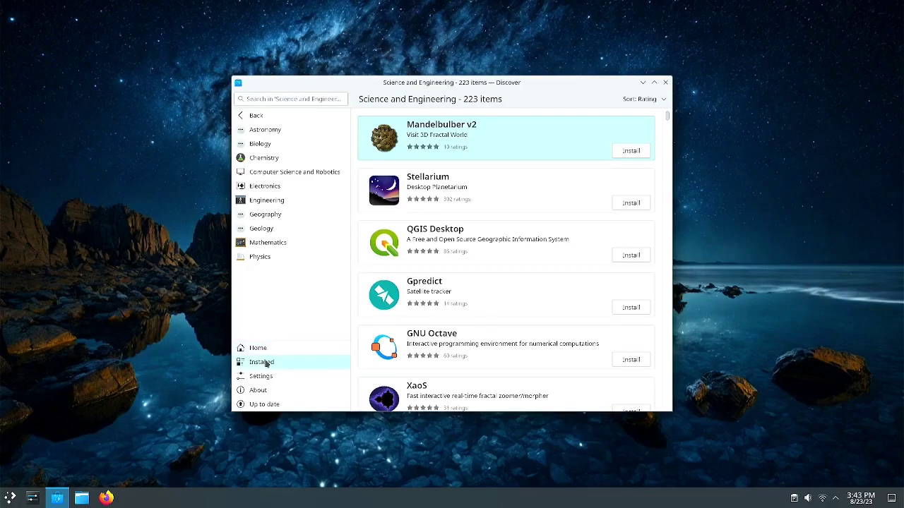
pyautogui.click(259, 404)
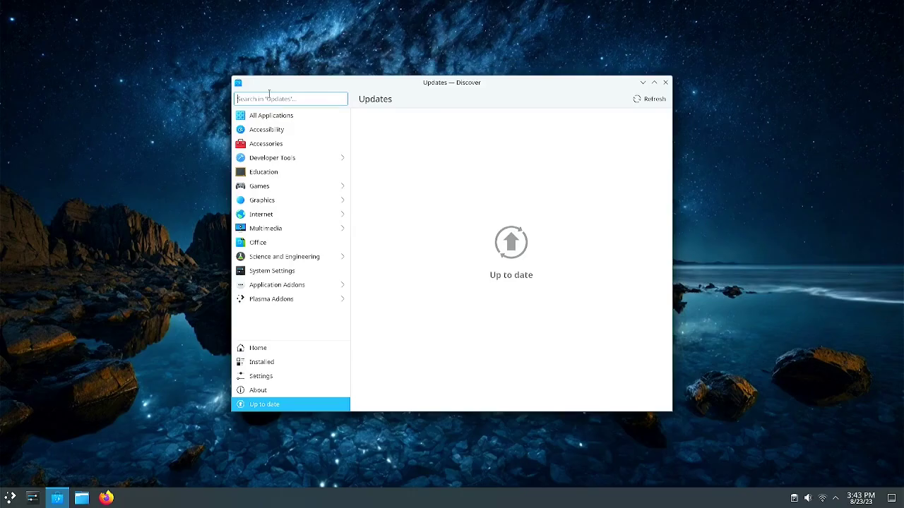
# - Search Discover for "bismuth", look over the results, and close Discover
pyautogui.write('b')
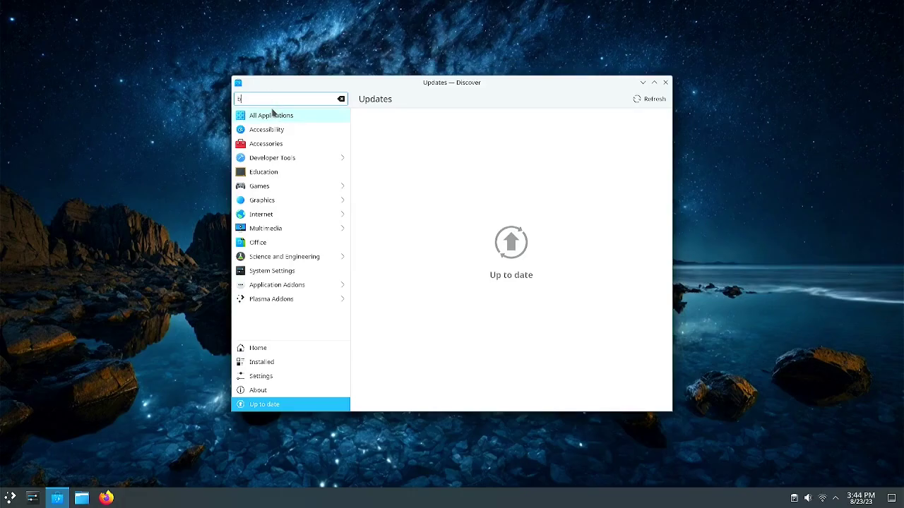
pyautogui.write('ismut h')
pyautogui.press('Return')
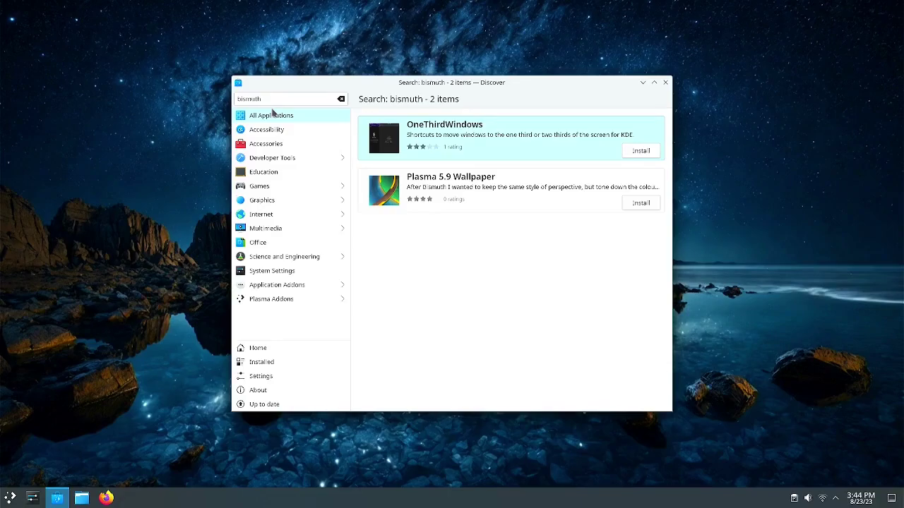
pyautogui.hotkey('alt', 'F4')
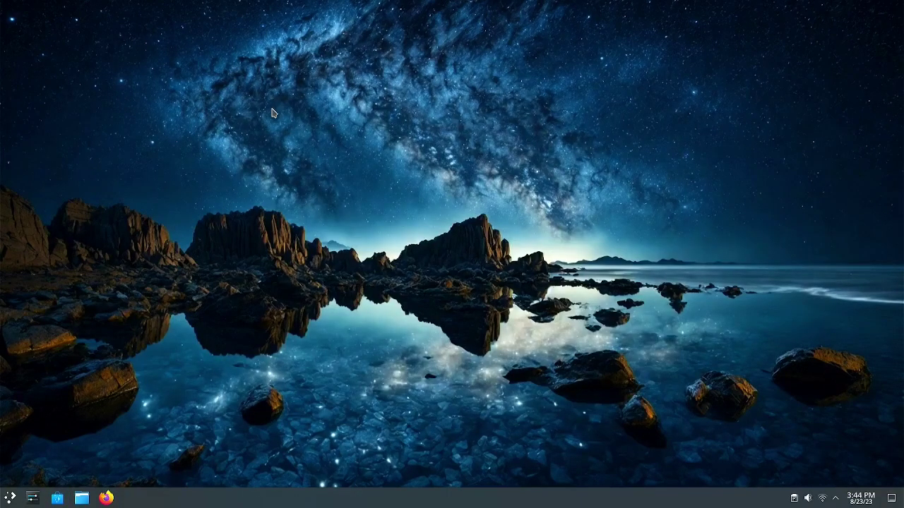
# - Run neofetch in a new Konsole window, enlarge the text four steps to read the system information, and close Konsole
pyautogui.press('super')
pyautogui.hotkey('ctrl', 'alt', 't')
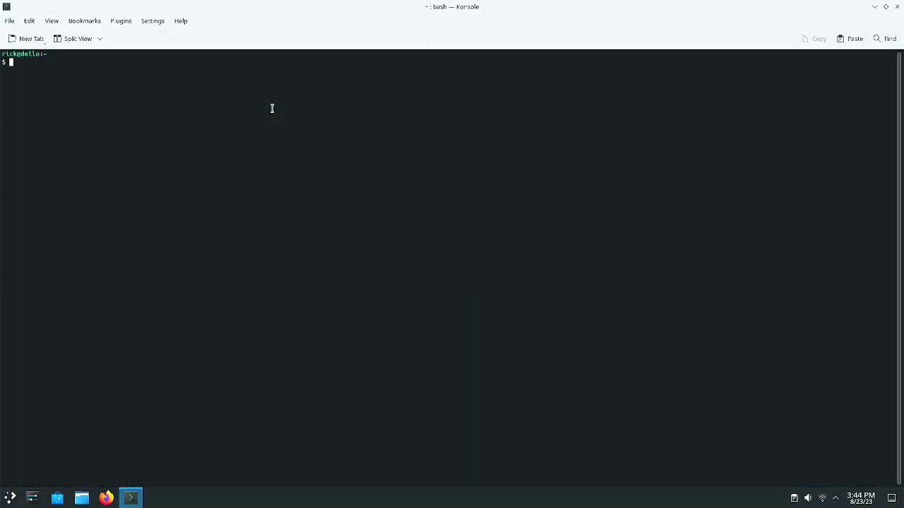
pyautogui.write('neofetch')
pyautogui.press('Return')
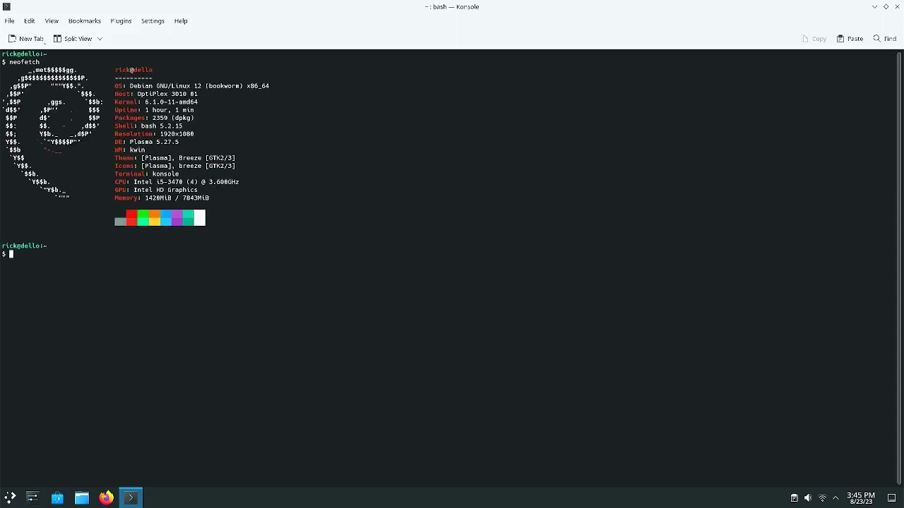
pyautogui.hotkey('ctrl', '+')
pyautogui.hotkey('ctrl', '+')
pyautogui.hotkey('ctrl', '+')
pyautogui.hotkey('ctrl', '+')
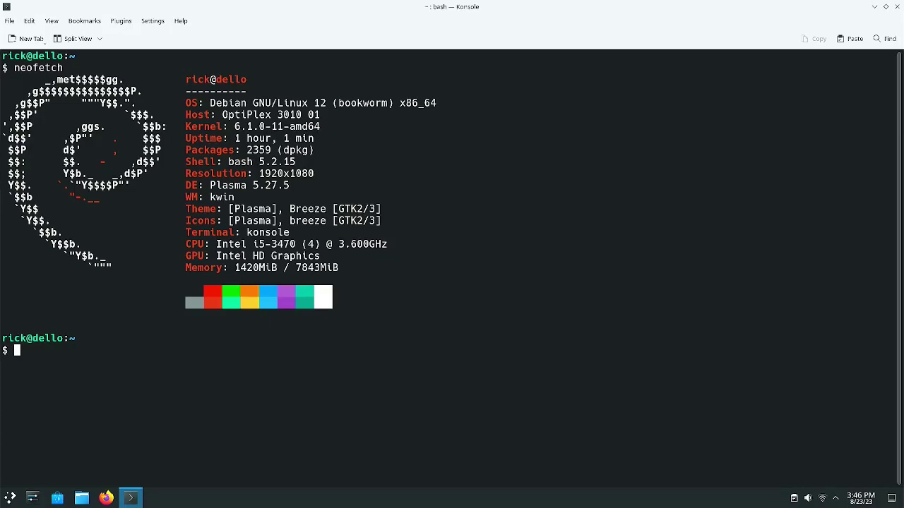
pyautogui.hotkey('ctrl', 'd')
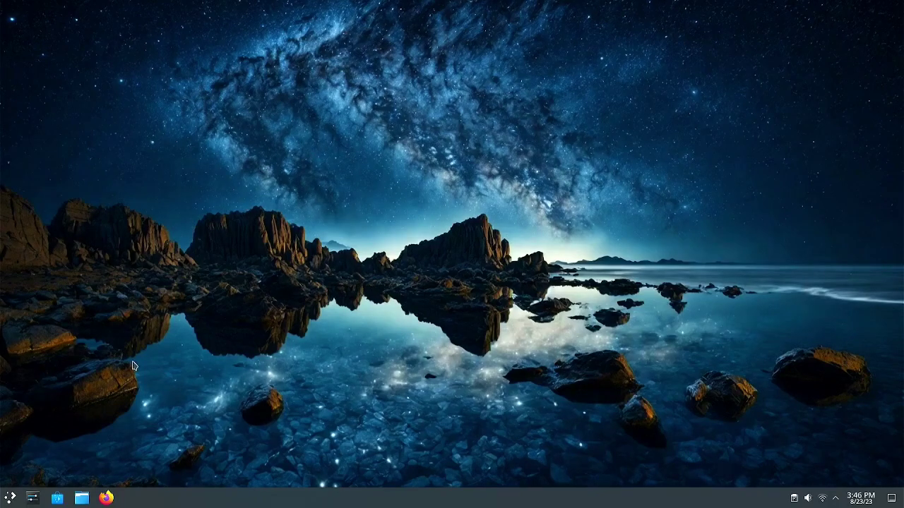
# - Open the About this System page in System Settings, review the software and hardware details, and close the window
pyautogui.click(34, 501)
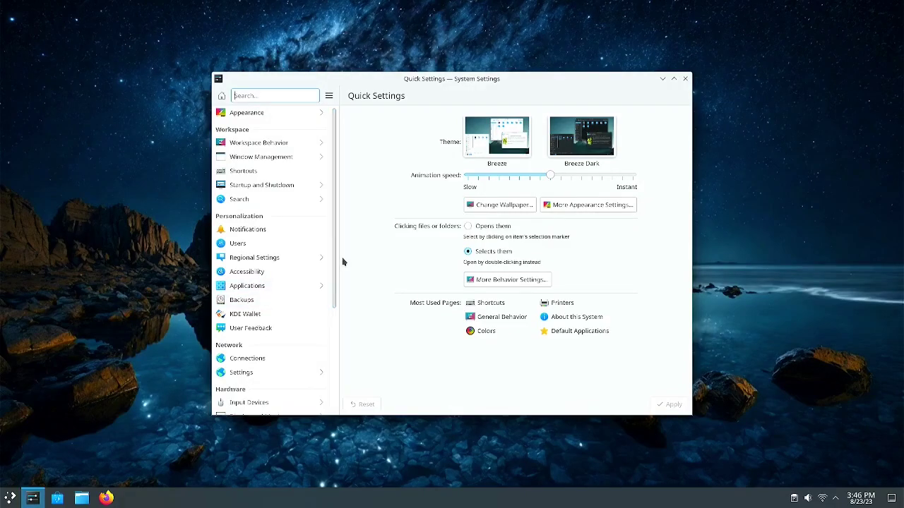
pyautogui.moveTo(337, 271); pyautogui.dragTo(354, 383)
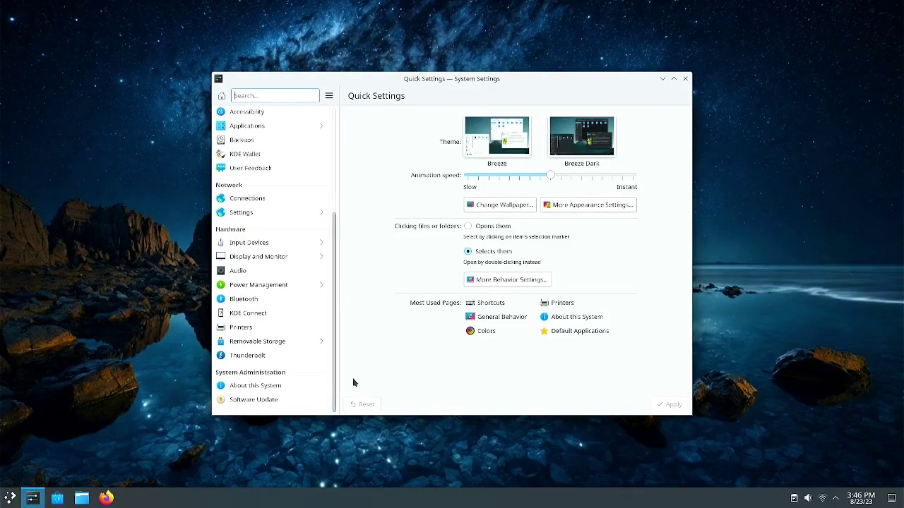
pyautogui.click(245, 388)
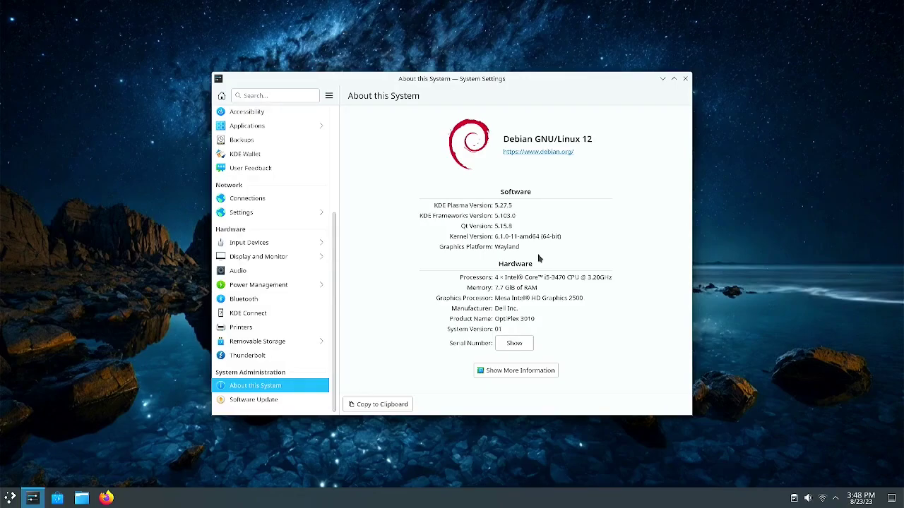
pyautogui.hotkey('alt', 'F4')
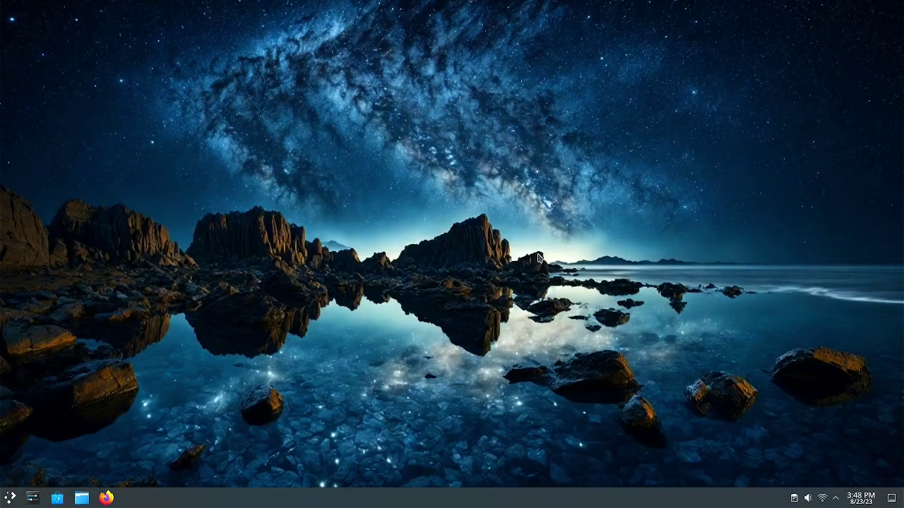
pyautogui.hotkey('ctrl', 'alt', 't')
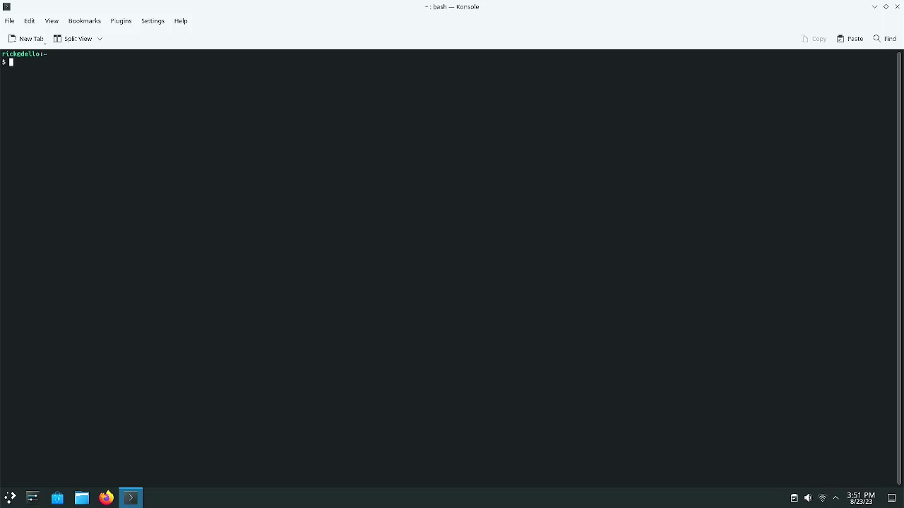
pyautogui.hotkey('ctrl', 'd')
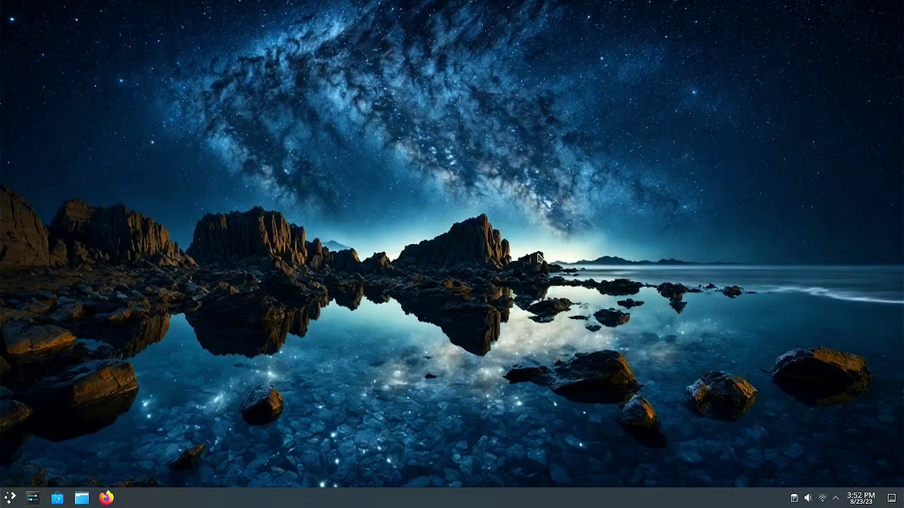
# - Log out of the Plasma session from the application launcher and confirm the logout
pyautogui.press('super')
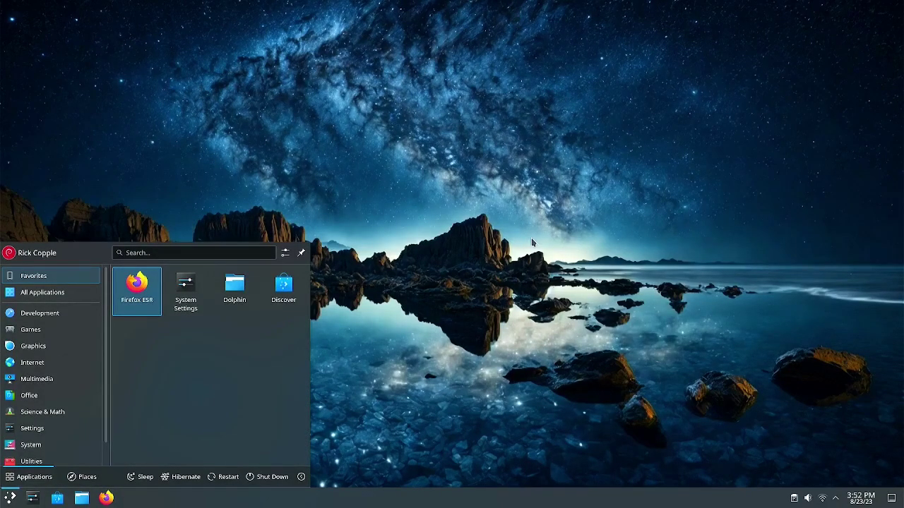
pyautogui.click(300, 478)
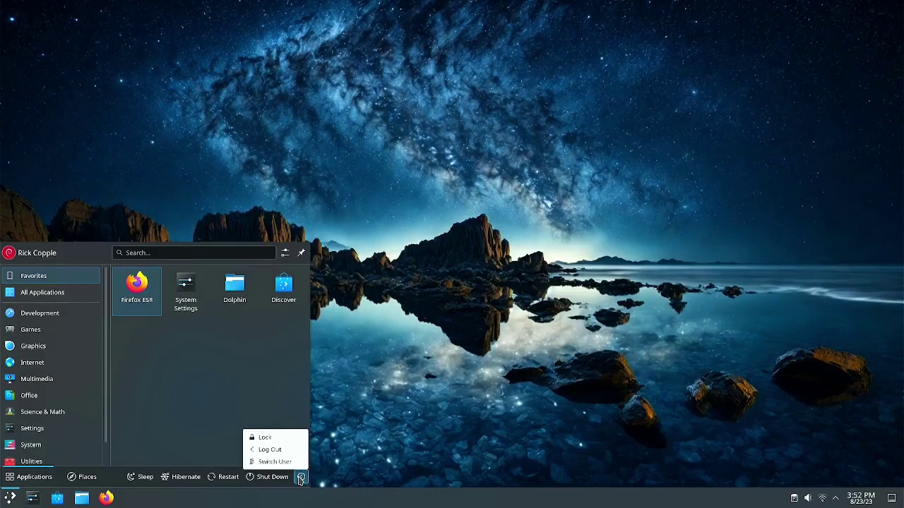
pyautogui.click(289, 449)
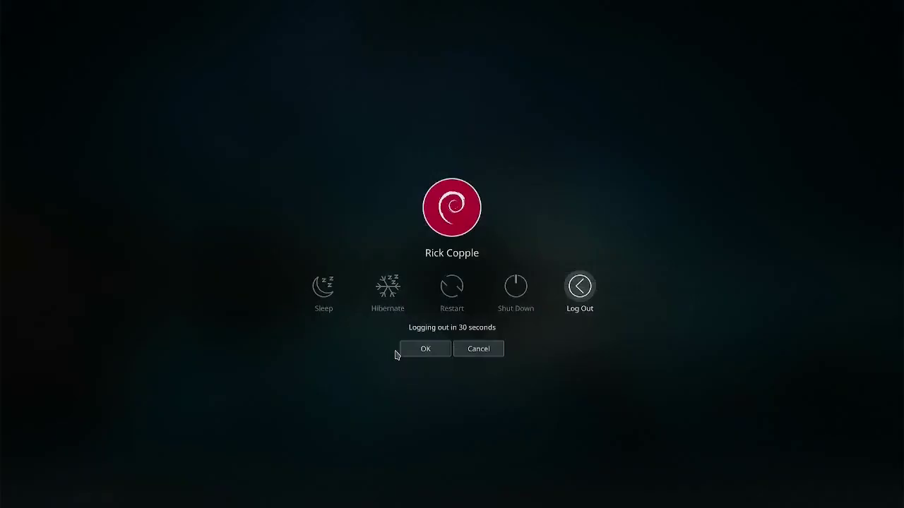
pyautogui.click(426, 351)
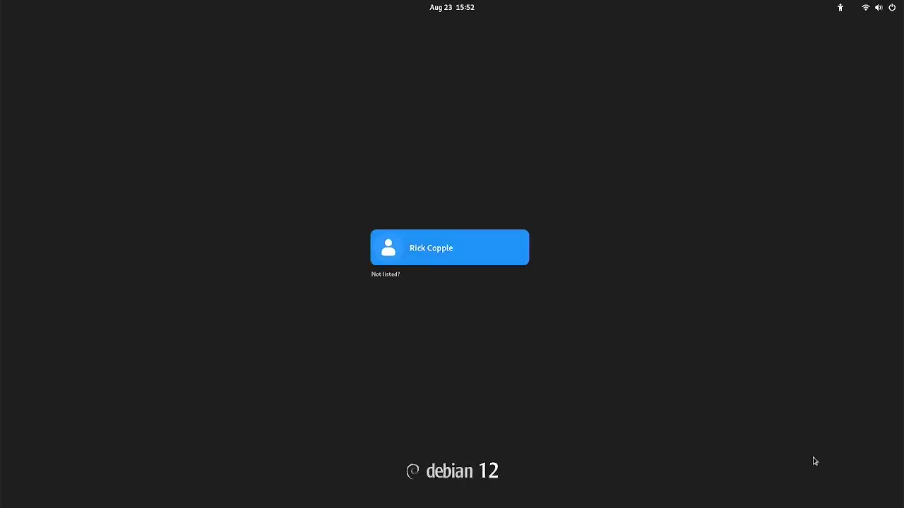
# - Select the listed user, choose the GNOME session, and log in with the account password
pyautogui.press('Return')
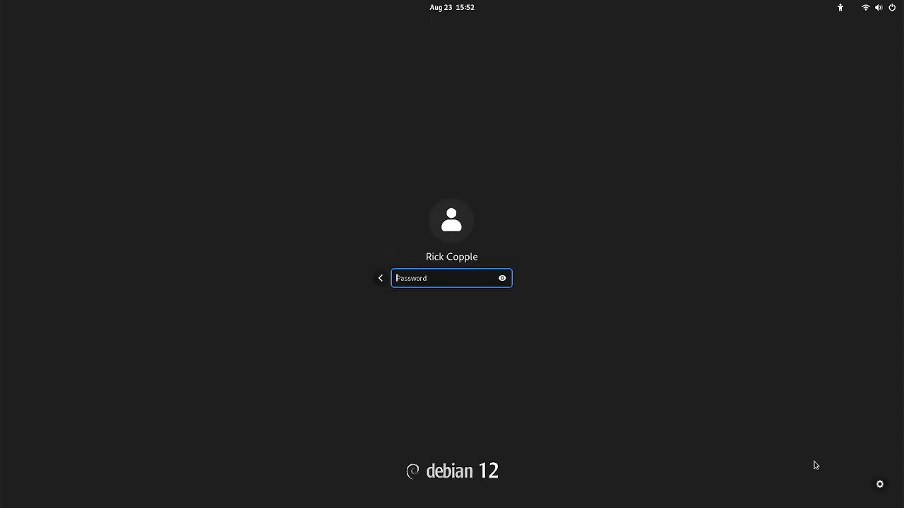
pyautogui.click(879, 487)
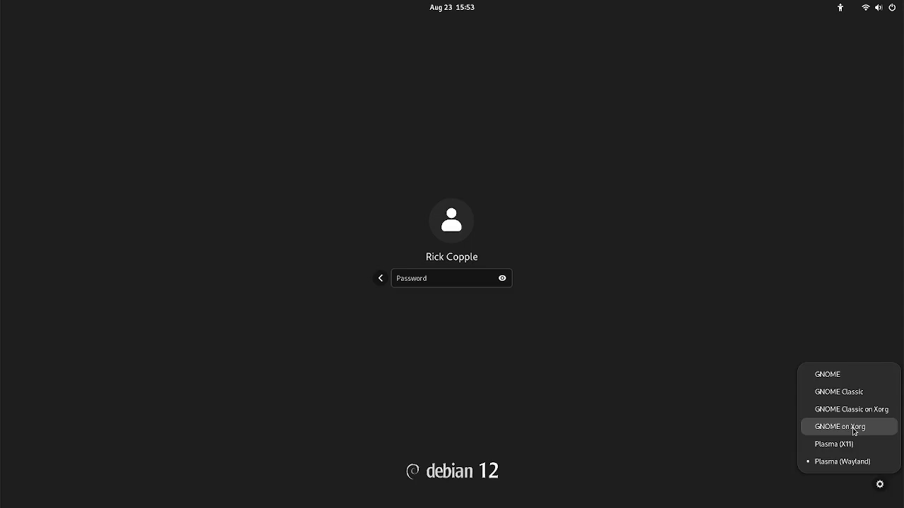
pyautogui.click(844, 380)
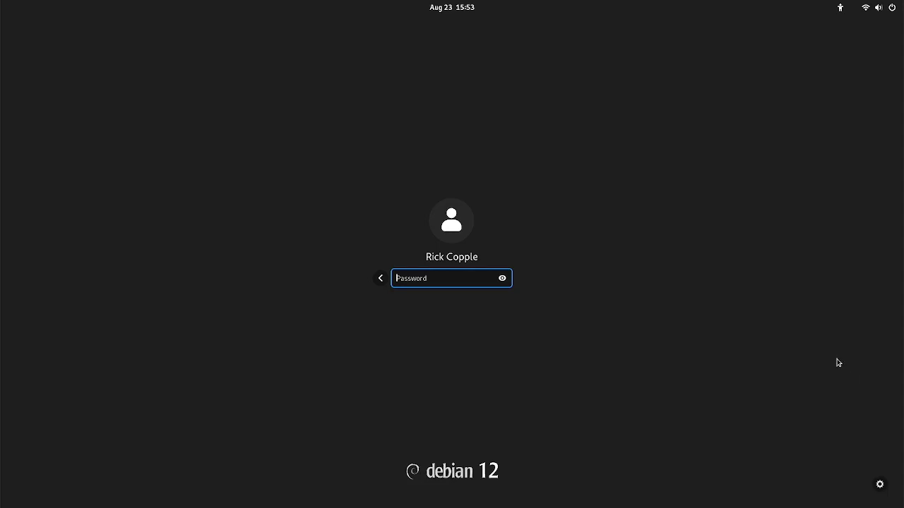
pyautogui.write('******')
pyautogui.press('Return')
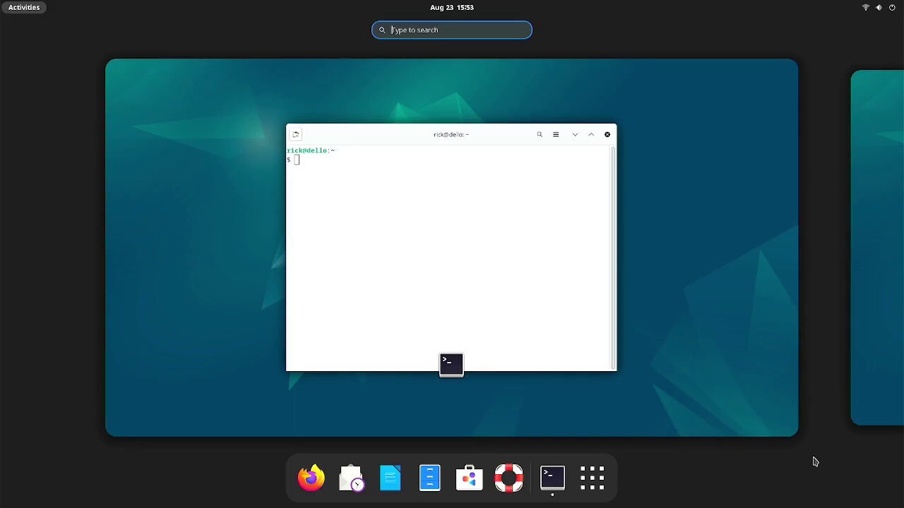
# - Leave the Activities overview and enlarge the terminal text by three steps
pyautogui.press('Escape')
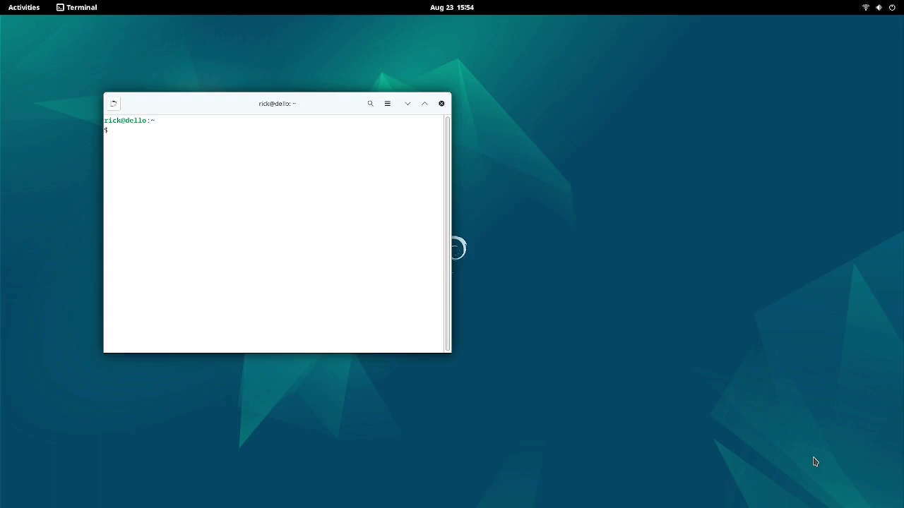
pyautogui.hotkey('ctrl', '+')
pyautogui.hotkey('ctrl', '+')
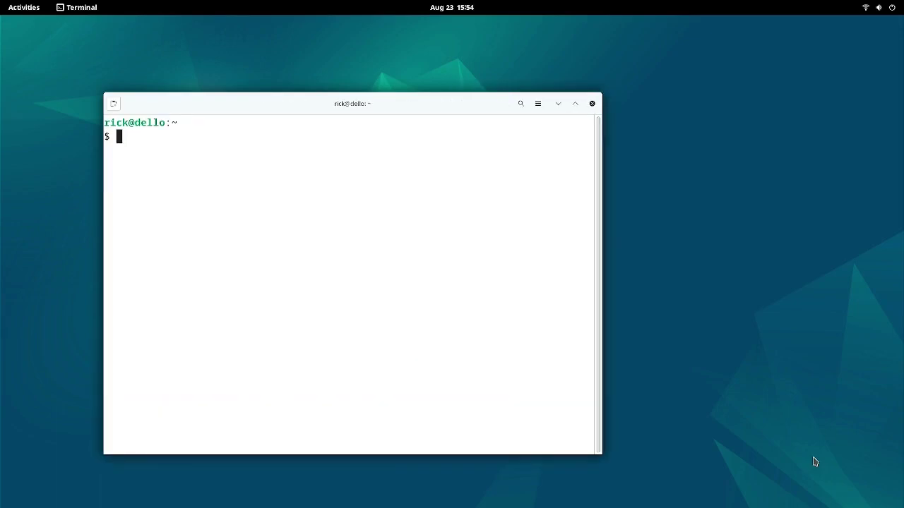
pyautogui.hotkey('ctrl', '+')
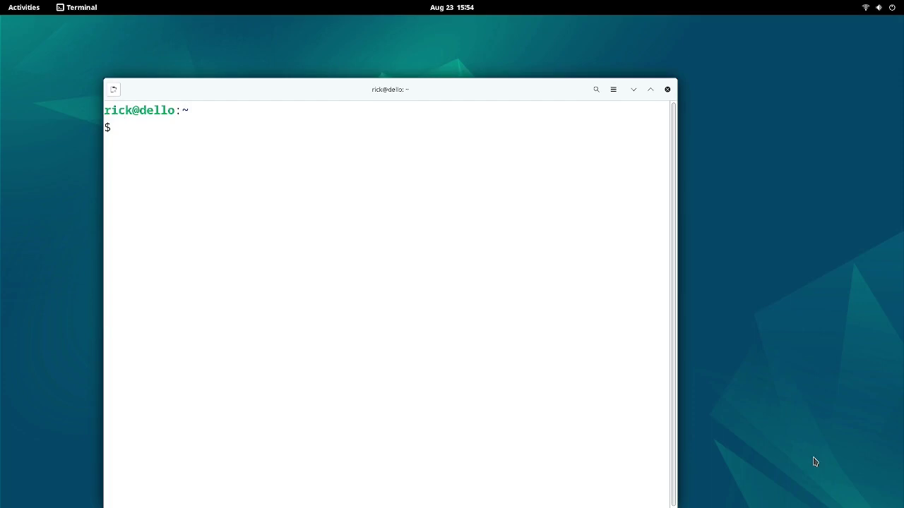
# - Run htop in the terminal to examine GNOME's memory and CPU usage, and quit it
pyautogui.write('htp')
pyautogui.press('Insert')
pyautogui.press('BackSpace')
pyautogui.press('BackSpace')
pyautogui.press('BackSpace')
pyautogui.press('BackSpace')
pyautogui.press('BackSpace')
pyautogui.press('BackSpace')
pyautogui.write('op')
pyautogui.press('Return')
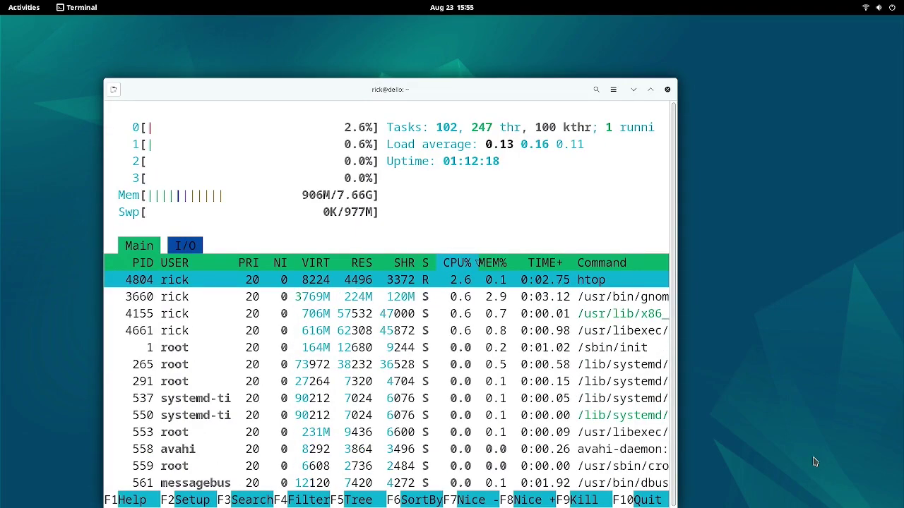
pyautogui.press('q')
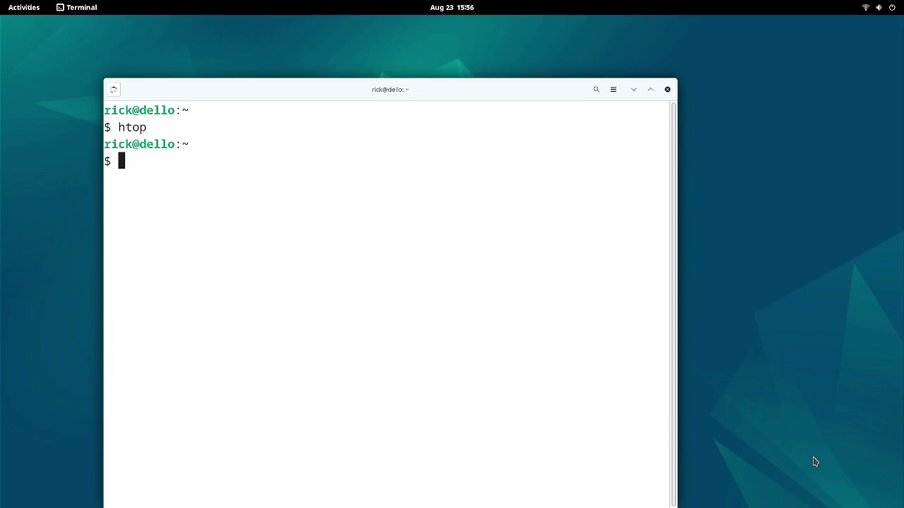
# - Close the terminal and open Settings from the full list of applications
pyautogui.hotkey('ctrl', 'd')
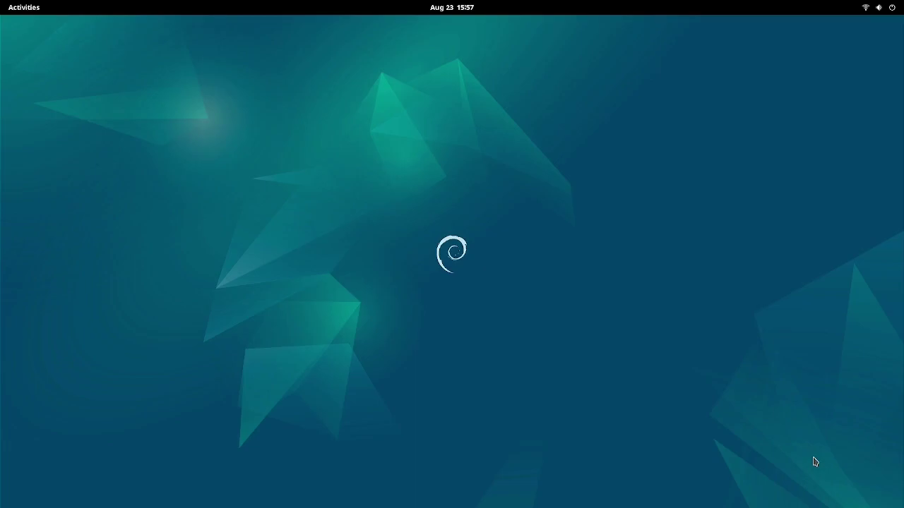
pyautogui.press('super')
pyautogui.click(571, 480)
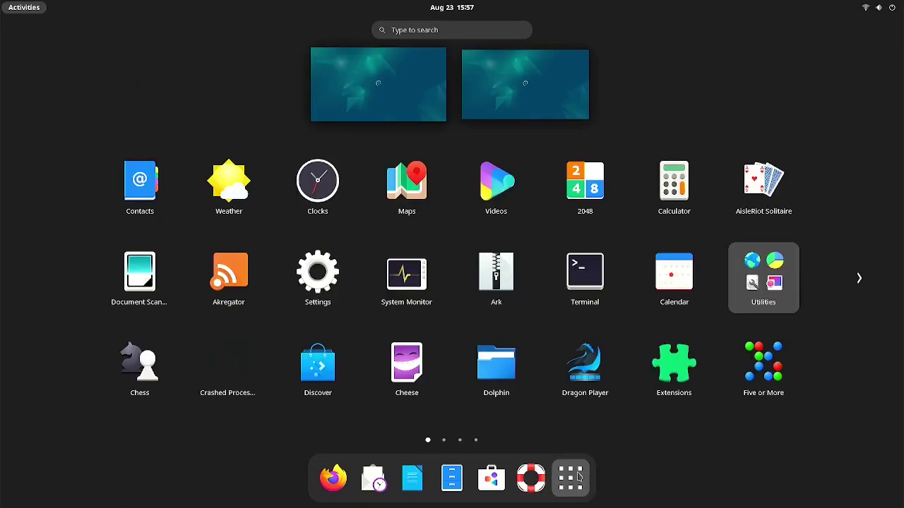
pyautogui.click(322, 287)
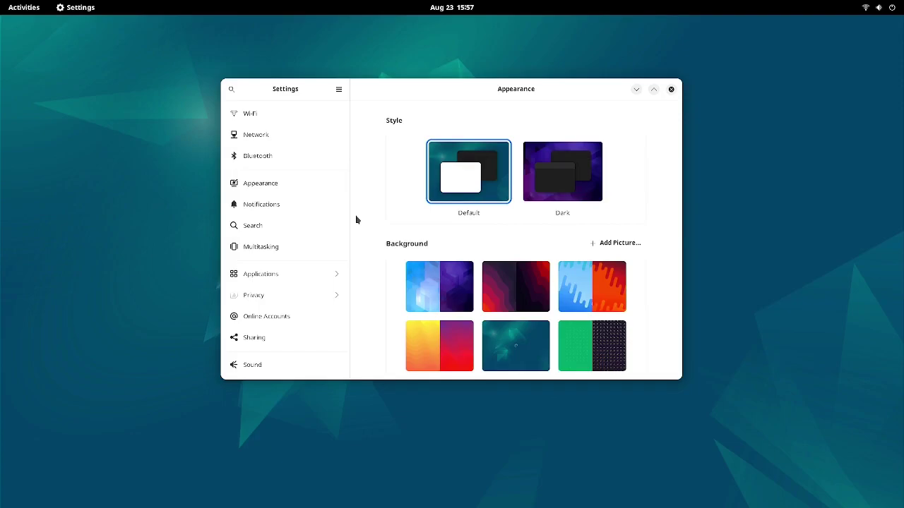
# - Try the Dark appearance style and return to the Default style
pyautogui.click(586, 174)
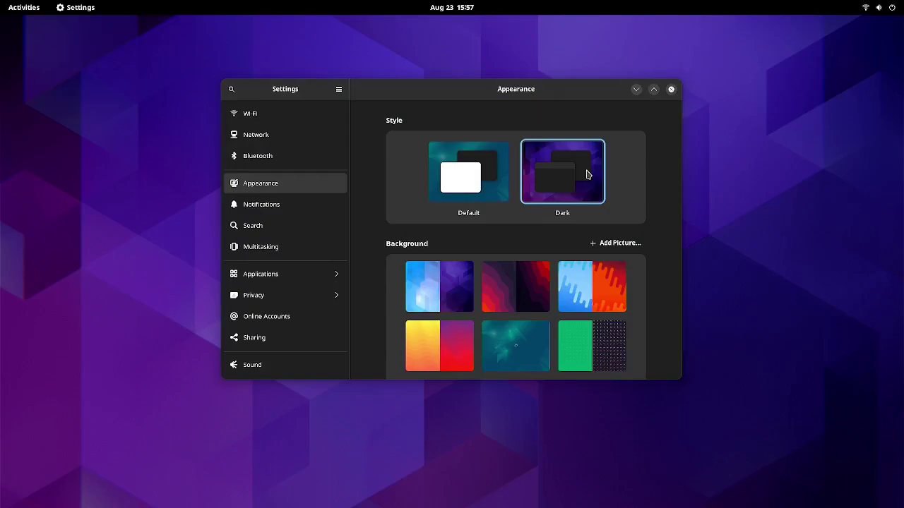
pyautogui.click(445, 179)
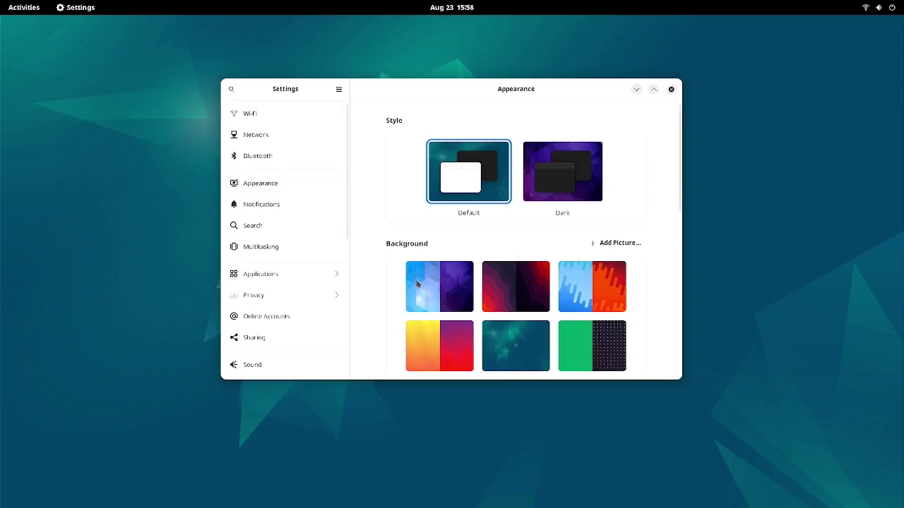
# - Try the blue-to-red striped background and the background with pixel-art app icons on the desktop
pyautogui.scroll(-3, 416, 285)
pyautogui.scroll(-4, 416, 286)
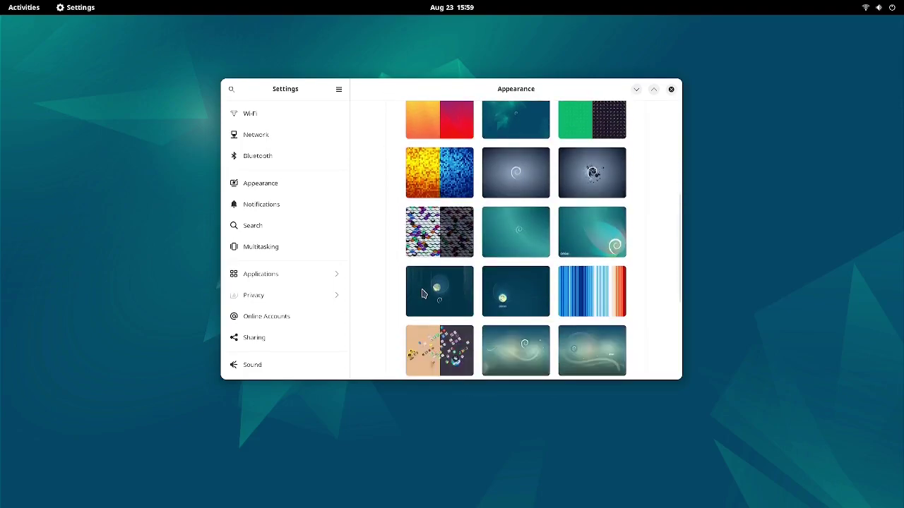
pyautogui.click(572, 304)
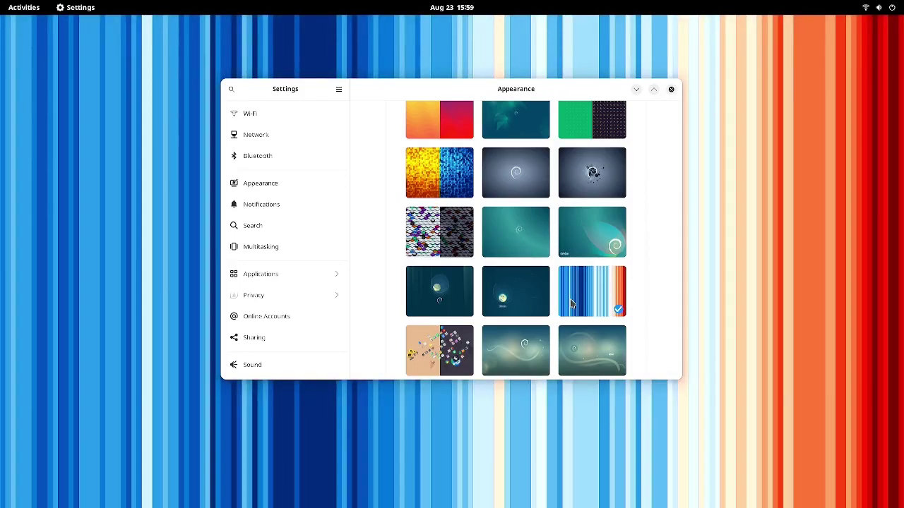
pyautogui.scroll(-1, 572, 303)
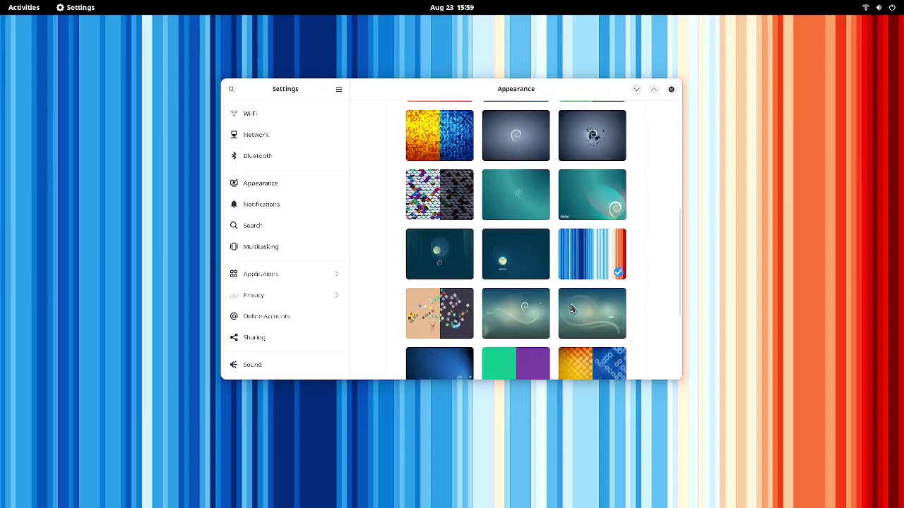
pyautogui.click(463, 305)
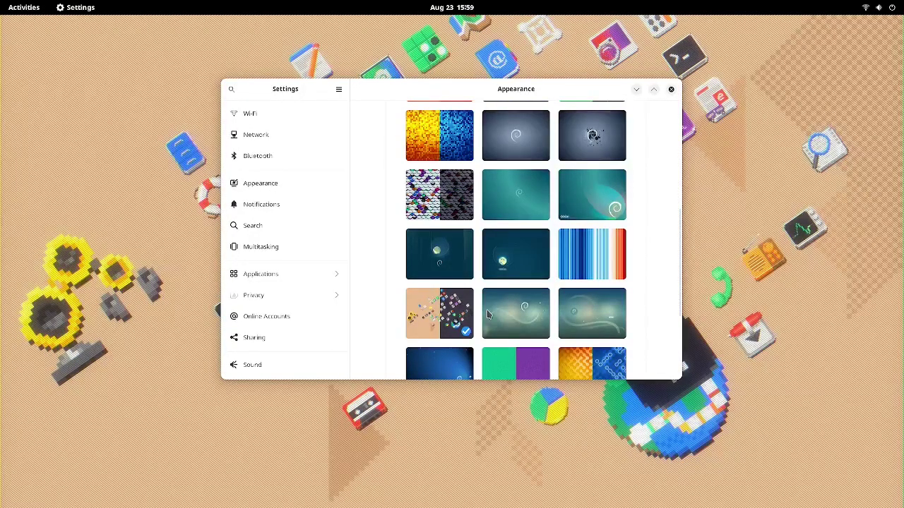
# - Try the dark navy Debian, plain blue-grey, wooden slat, solid grey and green swirl Debian backgrounds in turn
pyautogui.scroll(-1, 497, 308)
pyautogui.scroll(-4, 497, 308)
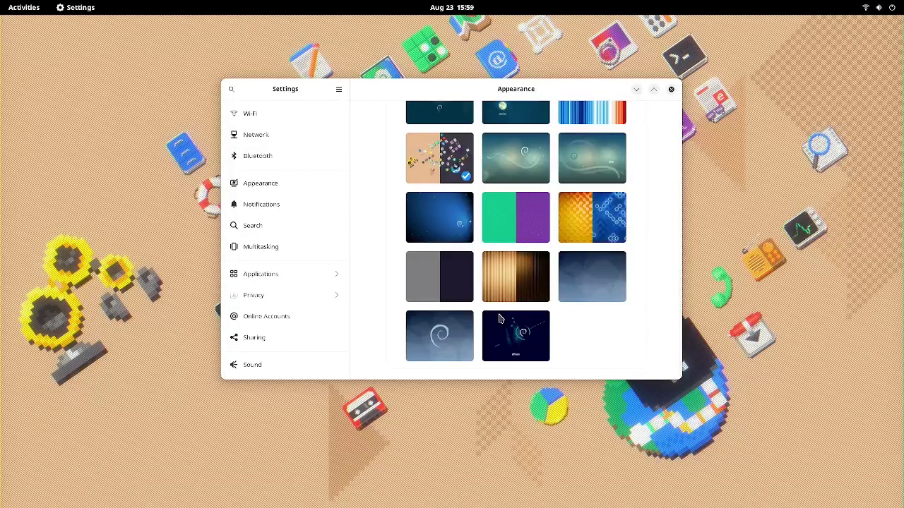
pyautogui.click(498, 319)
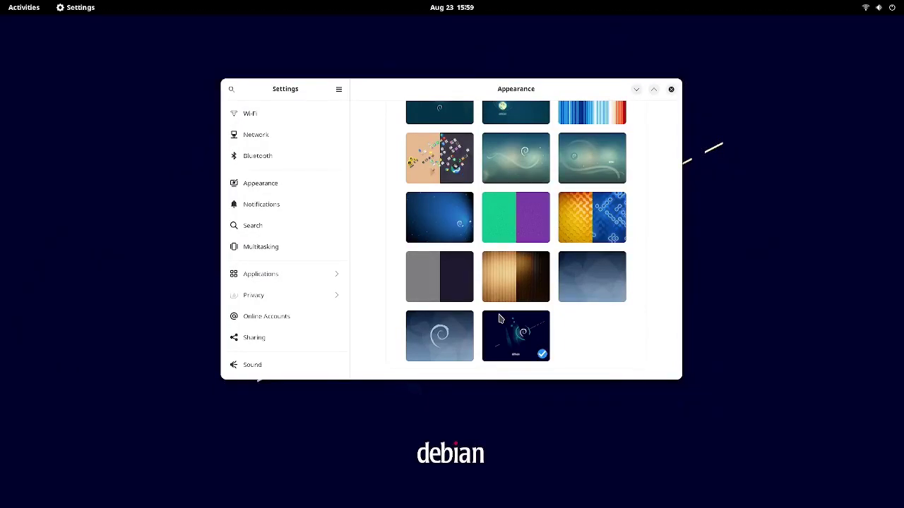
pyautogui.click(571, 281)
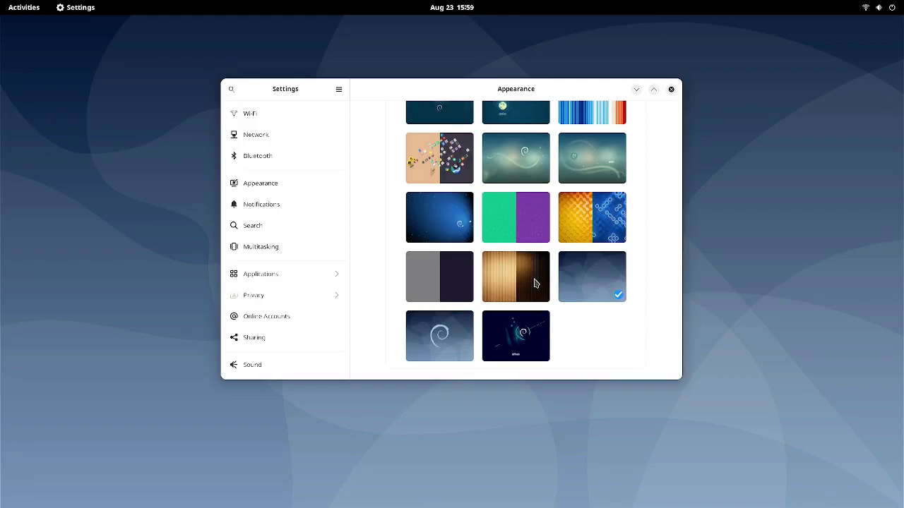
pyautogui.click(536, 284)
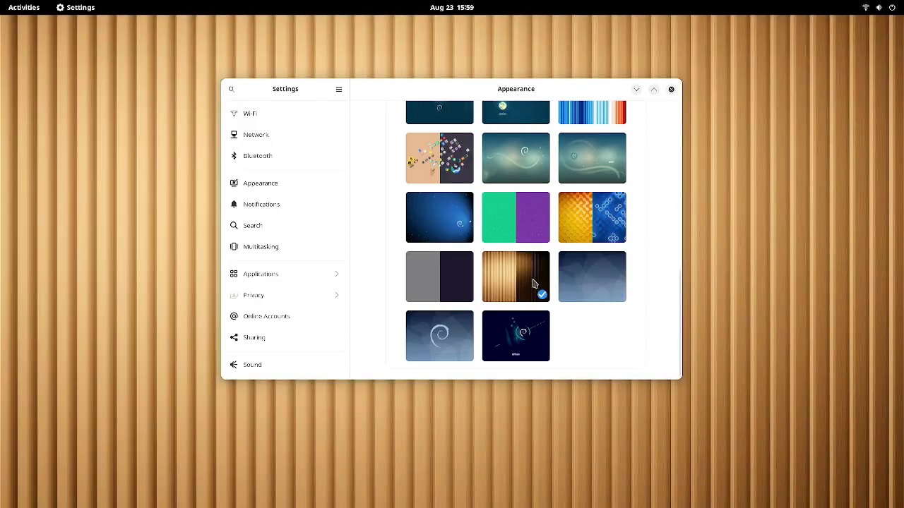
pyautogui.click(450, 286)
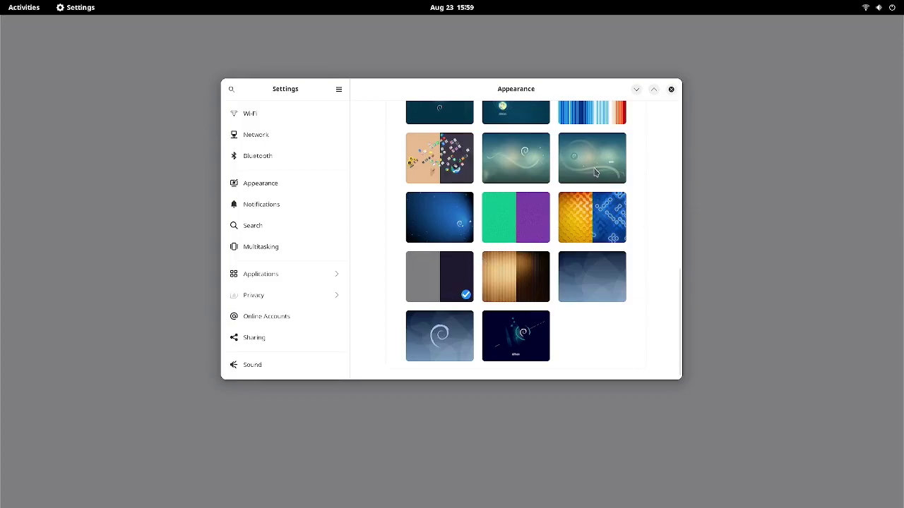
pyautogui.click(593, 171)
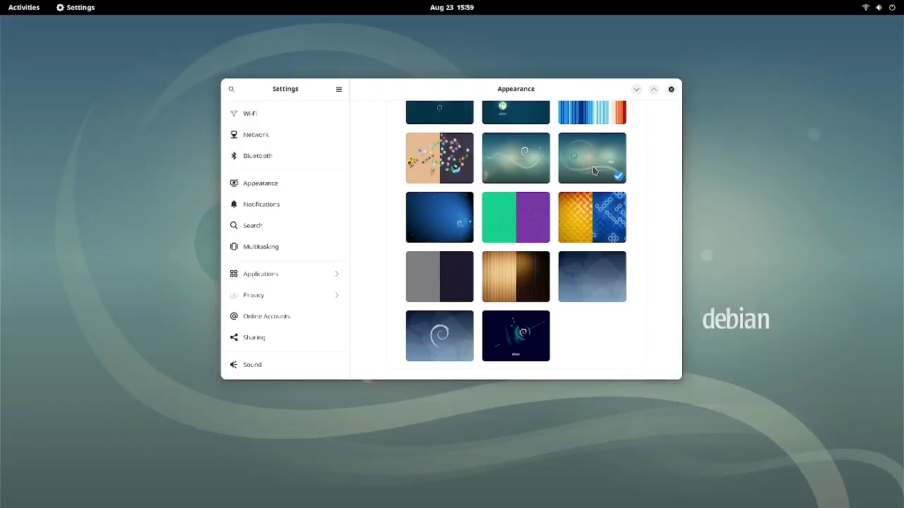
# - Set the background to the teal Debian wallpaper with geometric shapes and close Settings
pyautogui.scroll(4, 588, 219)
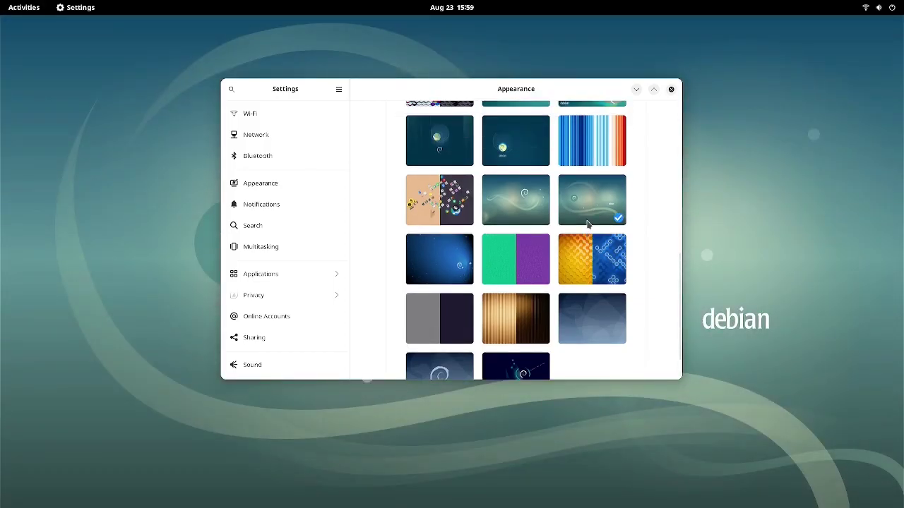
pyautogui.scroll(5, 587, 226)
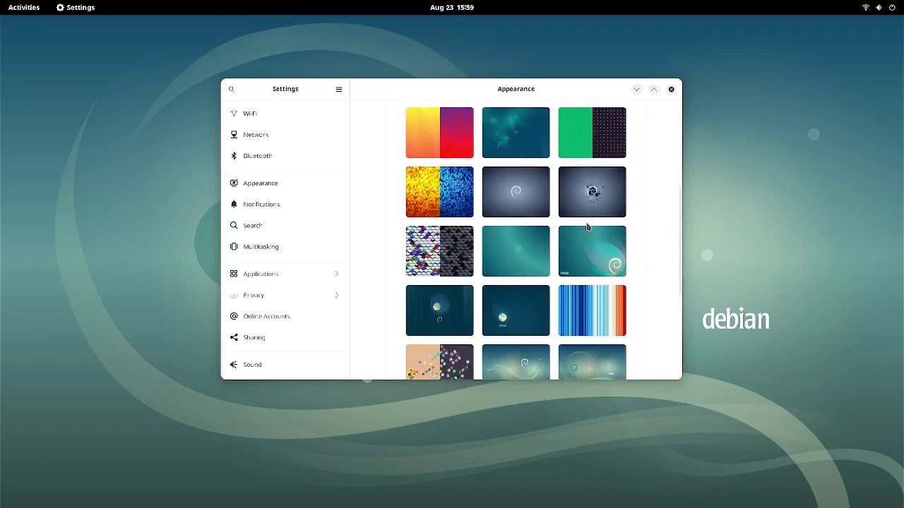
pyautogui.scroll(1, 587, 226)
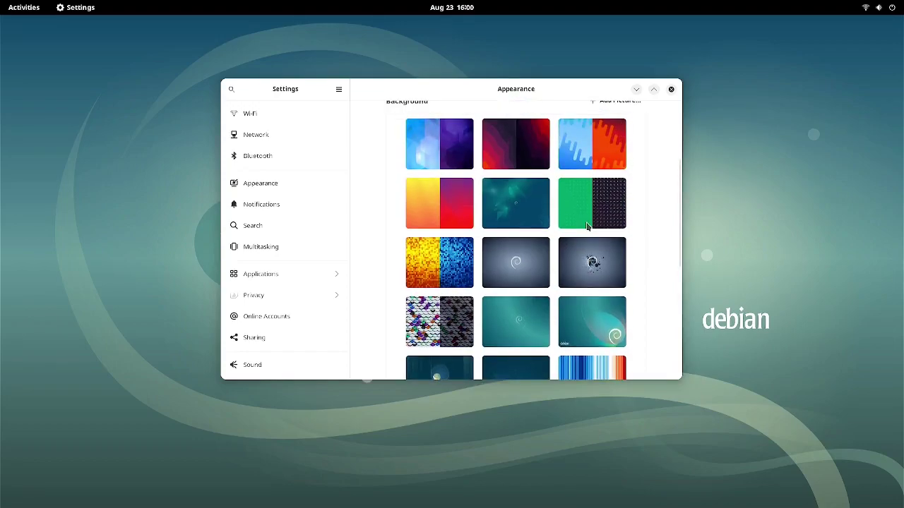
pyautogui.click(521, 212)
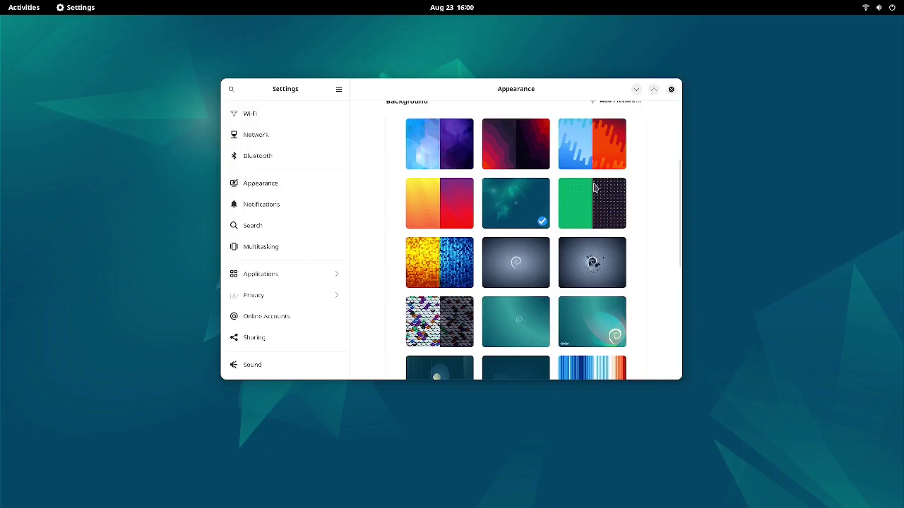
pyautogui.click(671, 91)
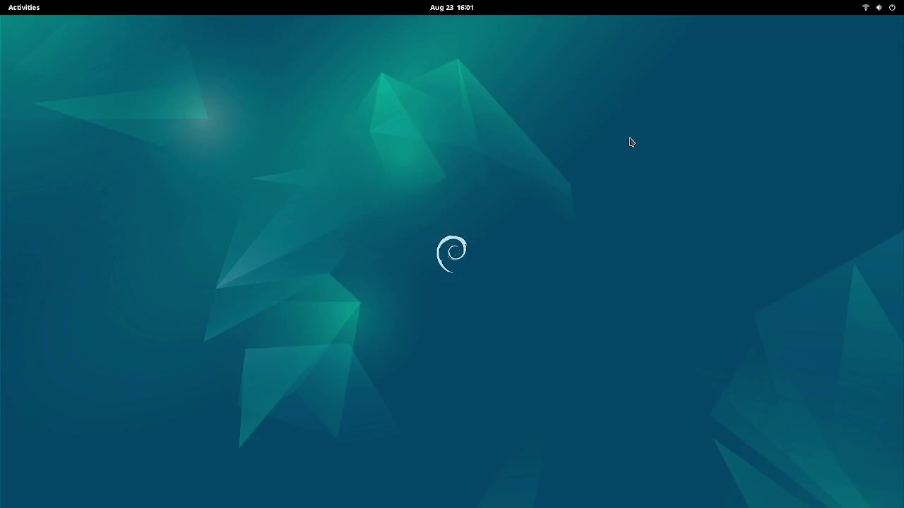
# - Search the Activities overview for "fire" and launch Firefox ESR
pyautogui.press('super')
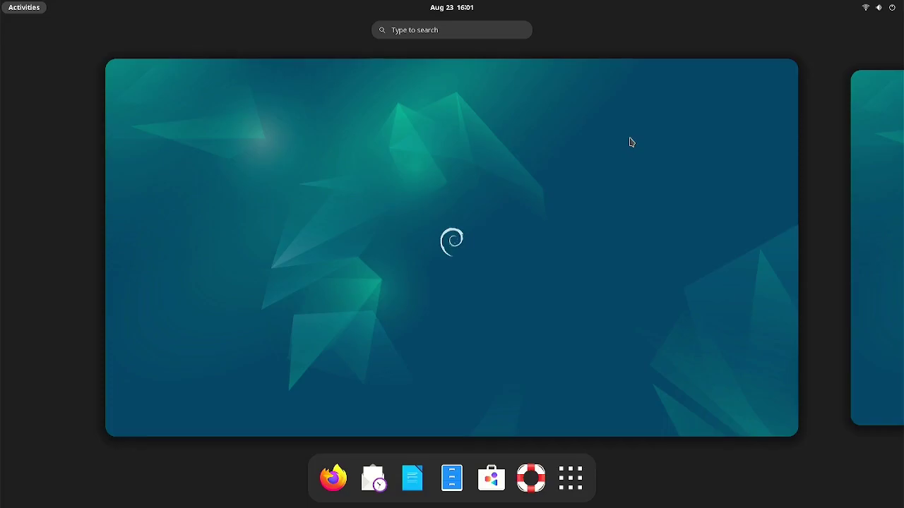
pyautogui.write('fire')
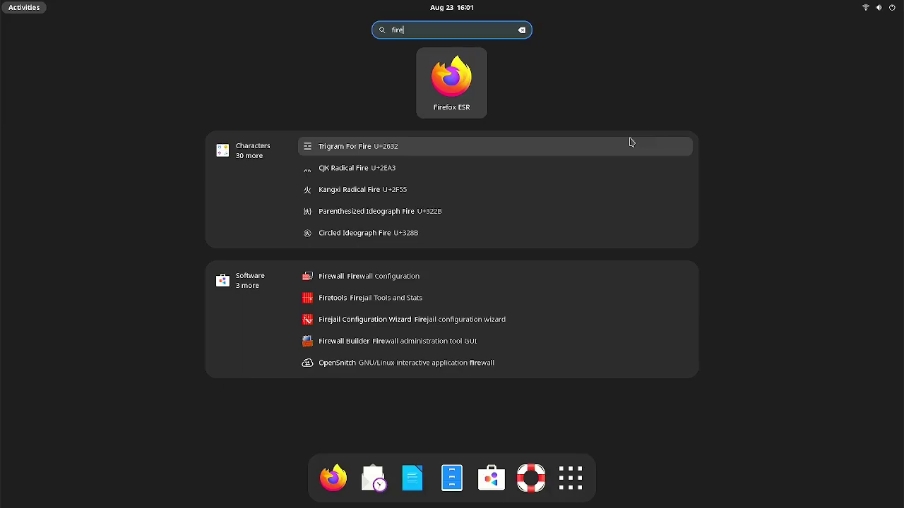
pyautogui.press('Return')
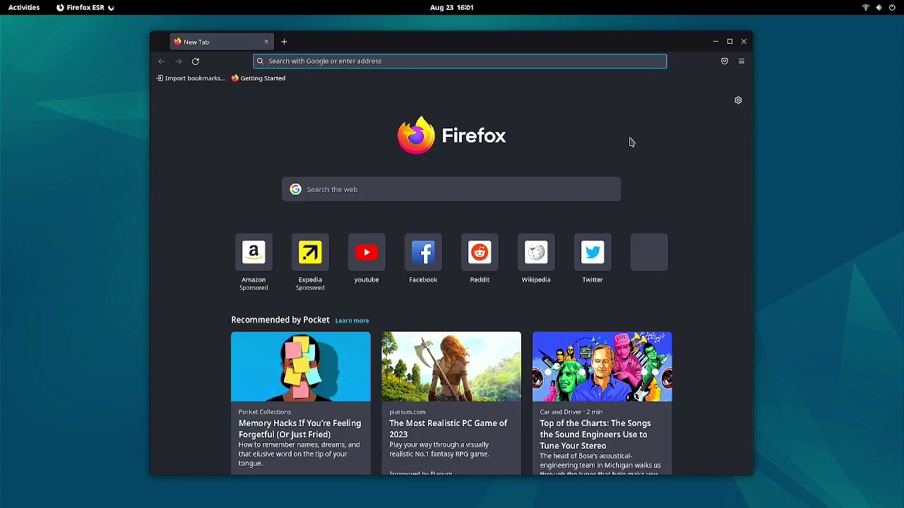
pyautogui.write('apXW')
pyautogui.press('BackSpace')
pyautogui.press('BackSpace')
pyautogui.press('BackSpace')
pyautogui.press('BackSpace')
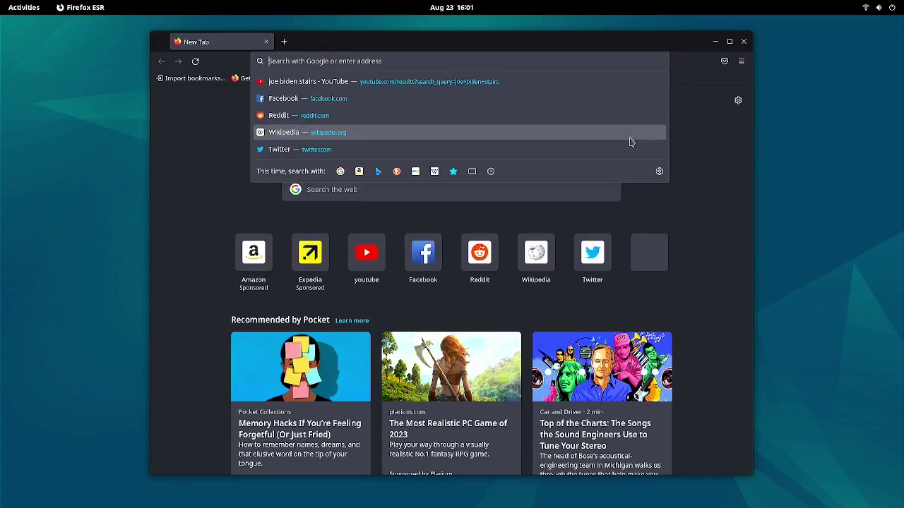
pyautogui.write('SP')
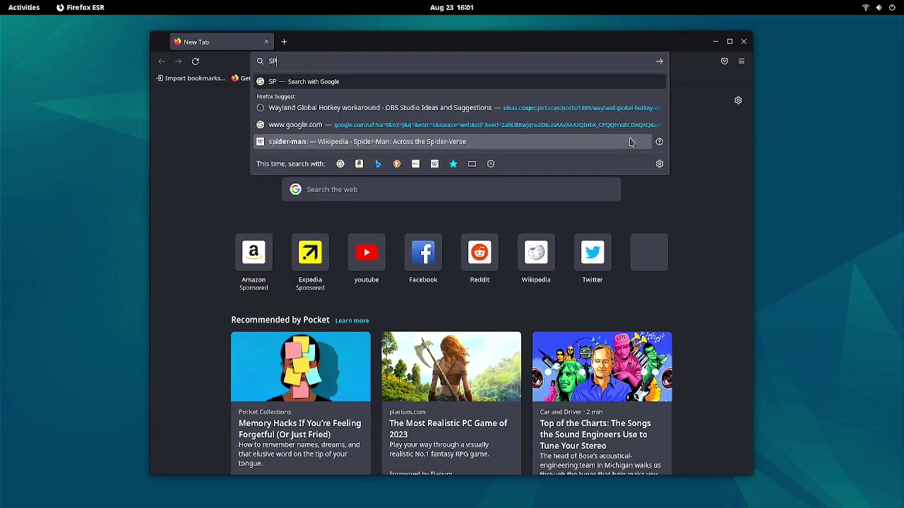
pyautogui.press('BackSpace')
pyautogui.press('BackSpace')
# - Search the web for "space ships" and show the image results
pyautogui.write('space')
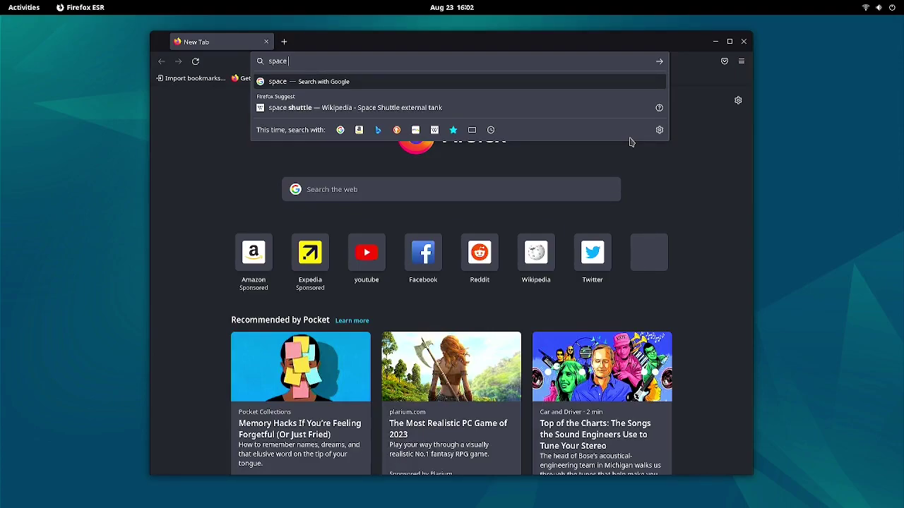
pyautogui.write('s')
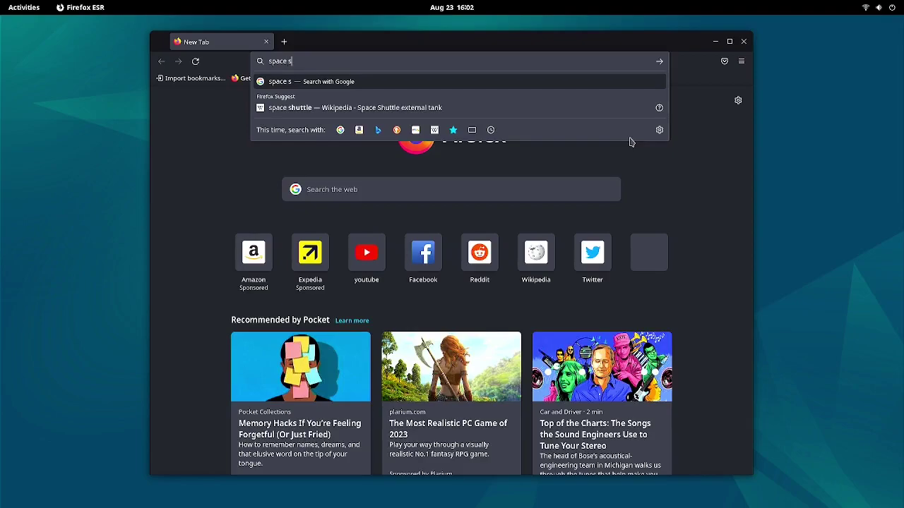
pyautogui.write('hips')
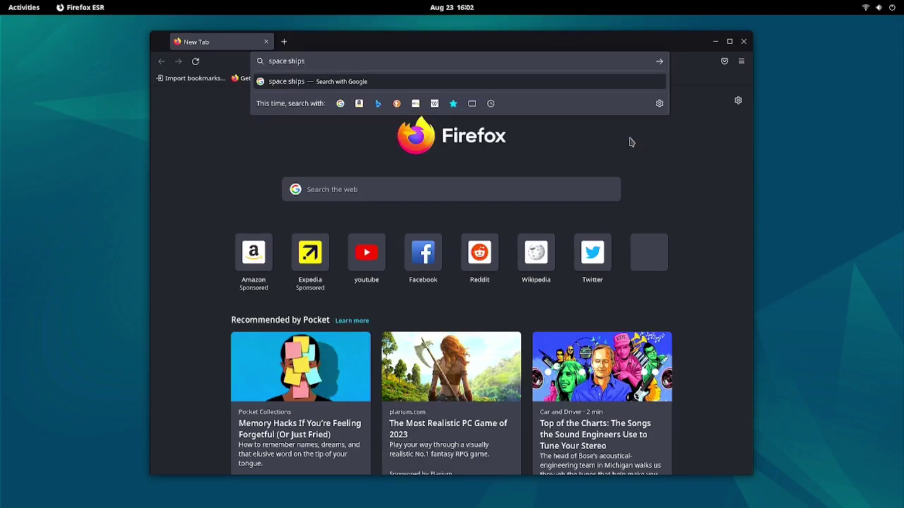
pyautogui.press('Return')
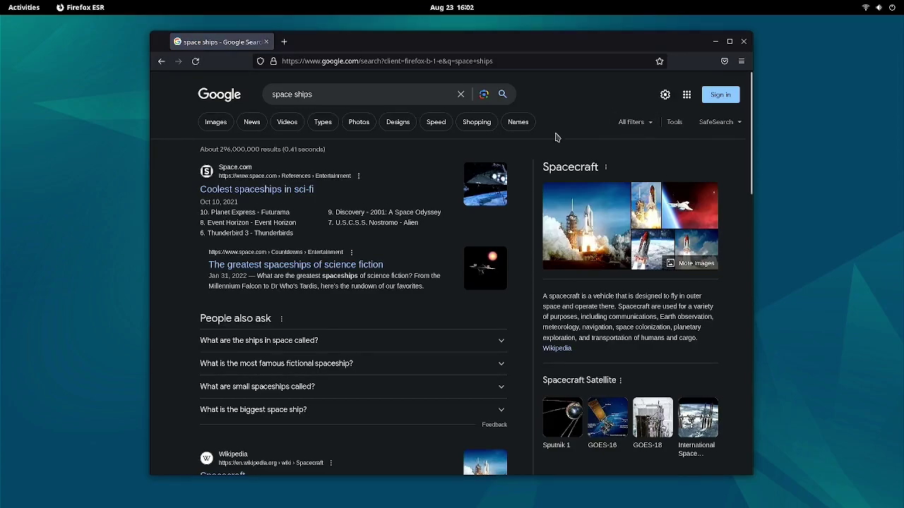
pyautogui.click(209, 124)
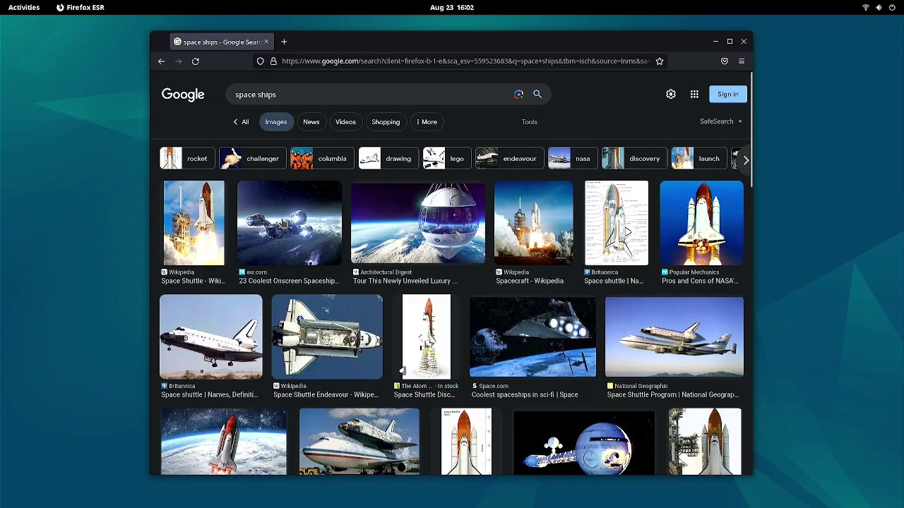
# - Preview the Architectural Digest luxury spaceship image, open its link in a new tab, and switch to that tab
pyautogui.click(395, 234)
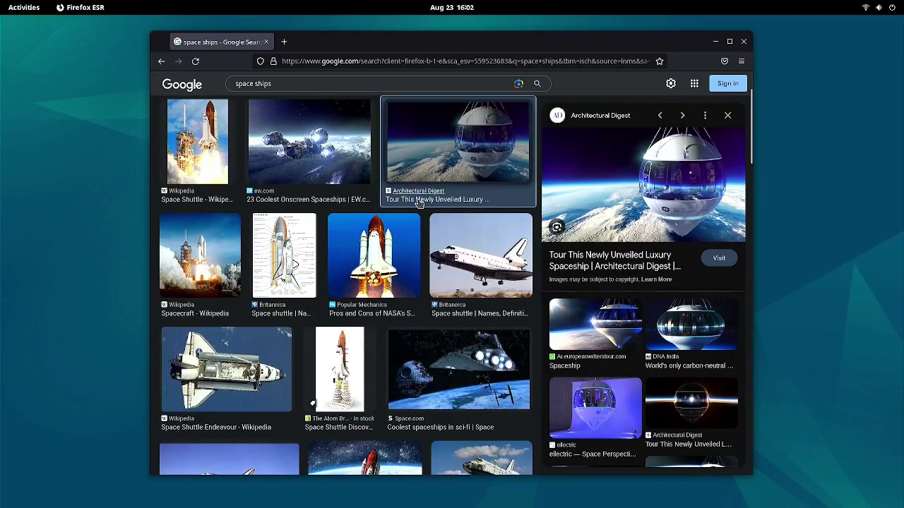
pyautogui.rightClick(454, 171)
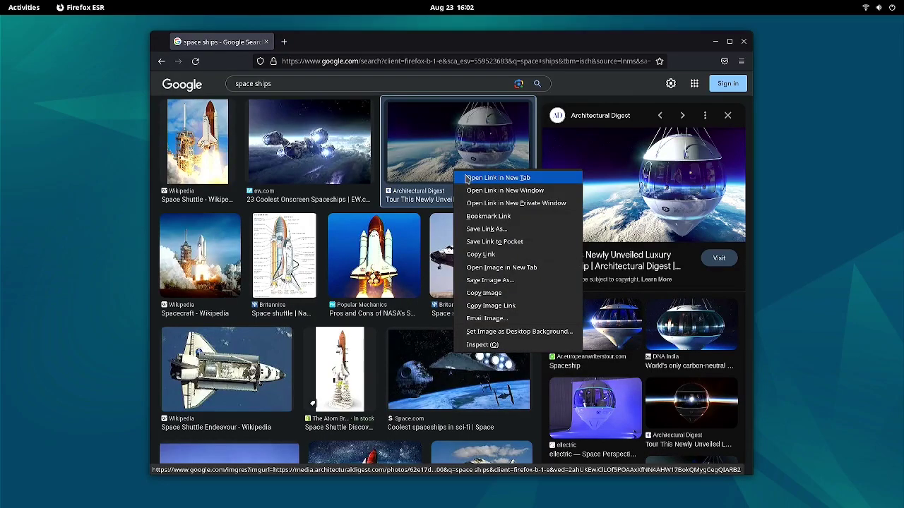
pyautogui.click(467, 178)
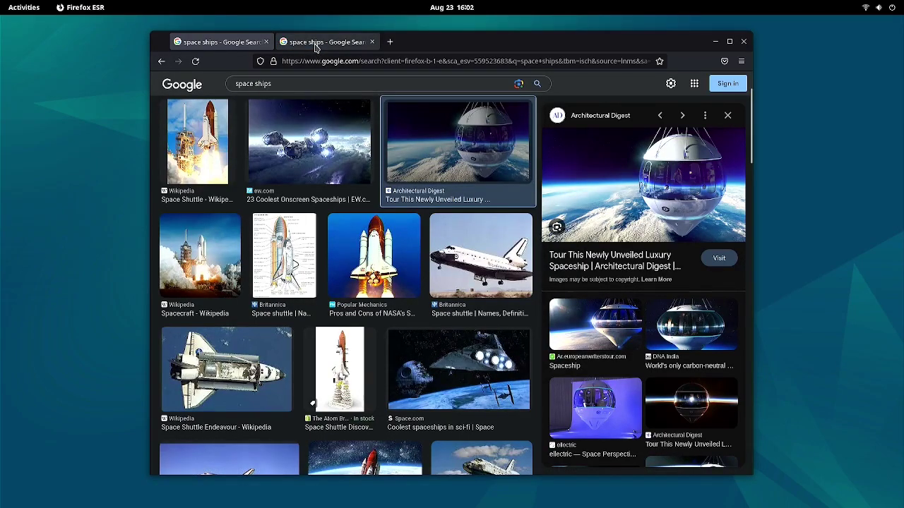
pyautogui.click(315, 44)
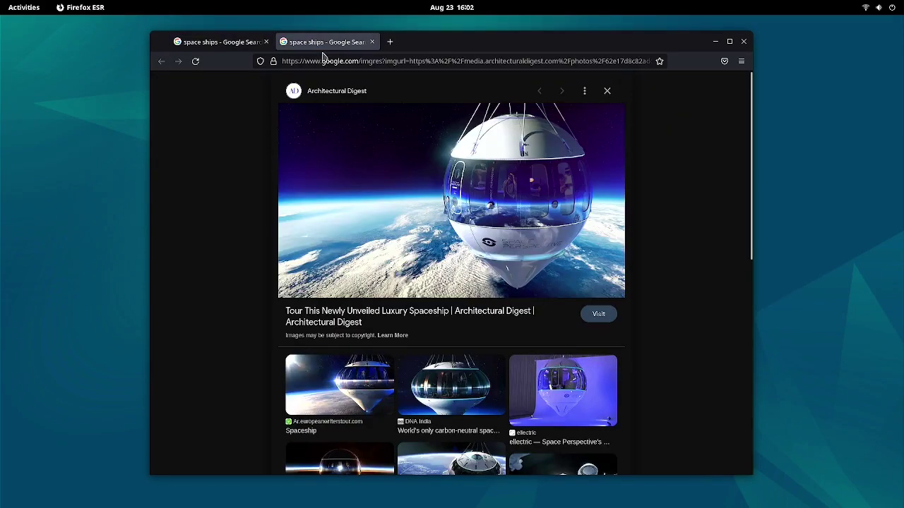
# - Set the Architectural Digest spaceship image as the desktop background with Center position, and close Firefox
pyautogui.rightClick(383, 155)
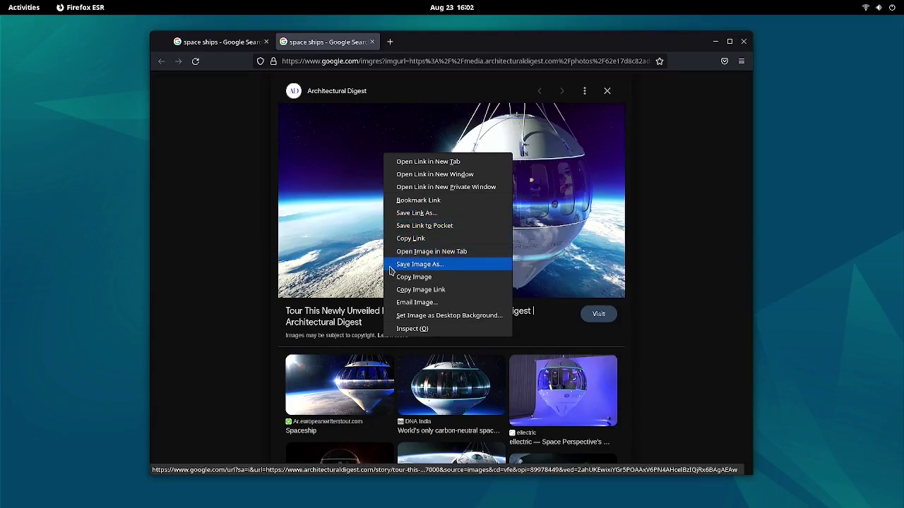
pyautogui.click(409, 318)
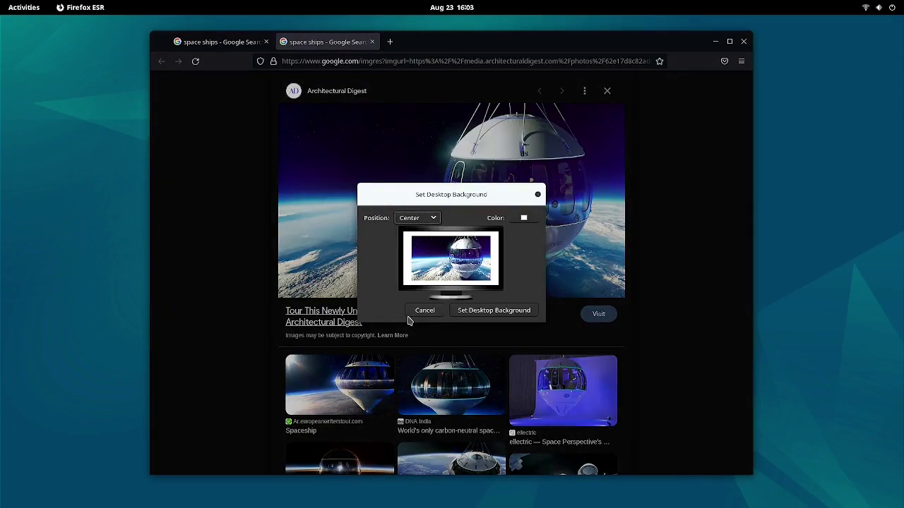
pyautogui.click(475, 311)
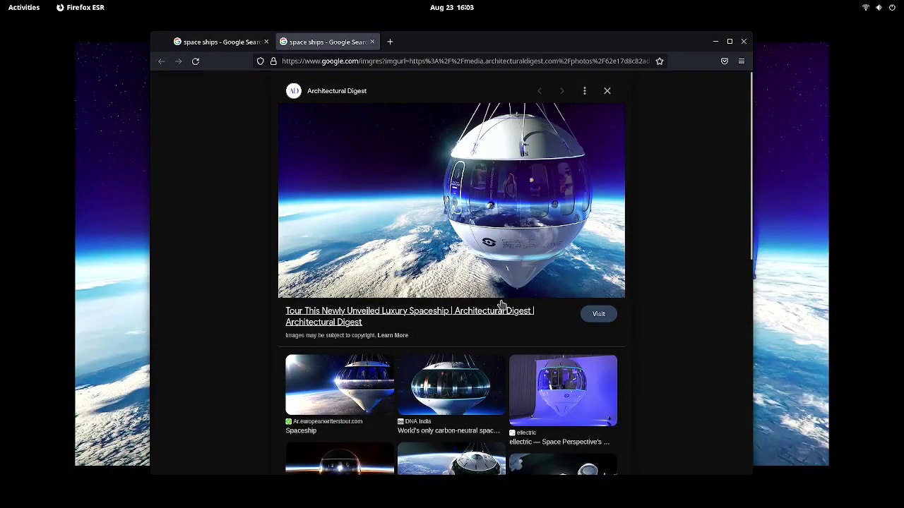
pyautogui.click(743, 42)
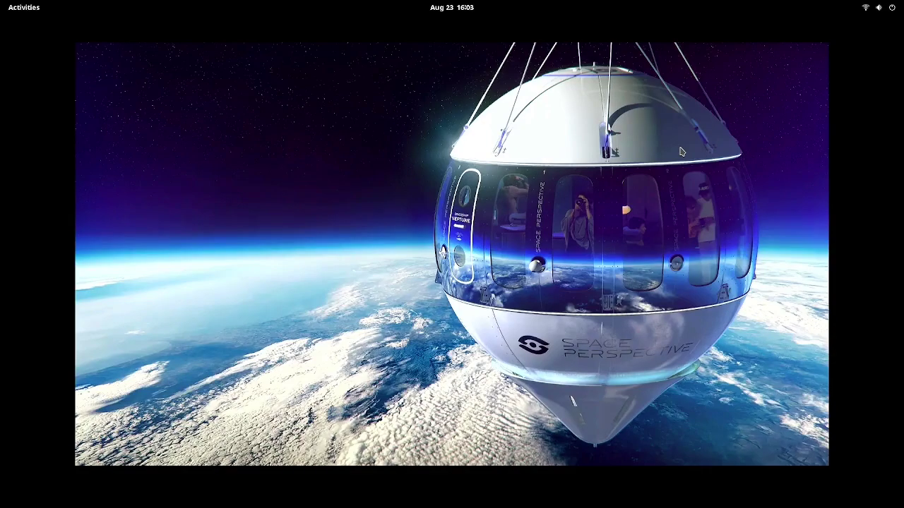
# - Change the desktop background to the blue and purple geometric wallpaper in the Appearance settings, and close Settings
pyautogui.rightClick(785, 70)
pyautogui.click(802, 79)
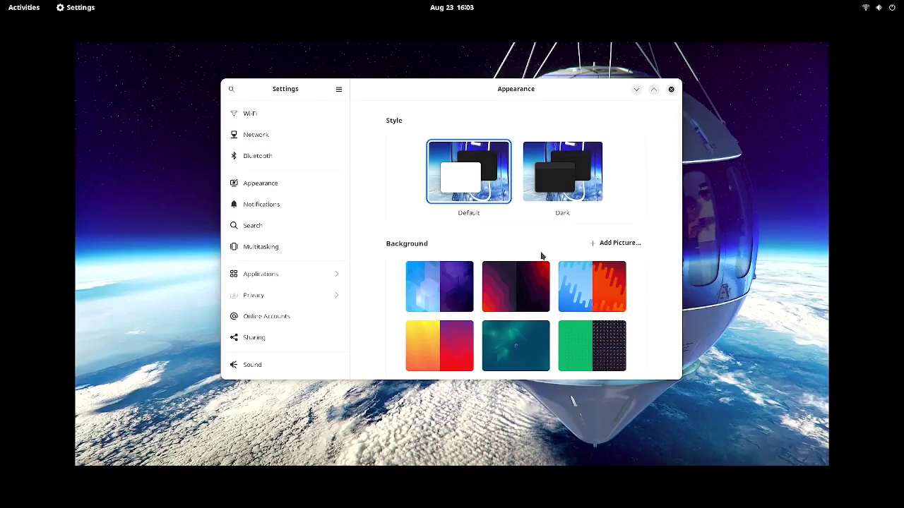
pyautogui.click(443, 298)
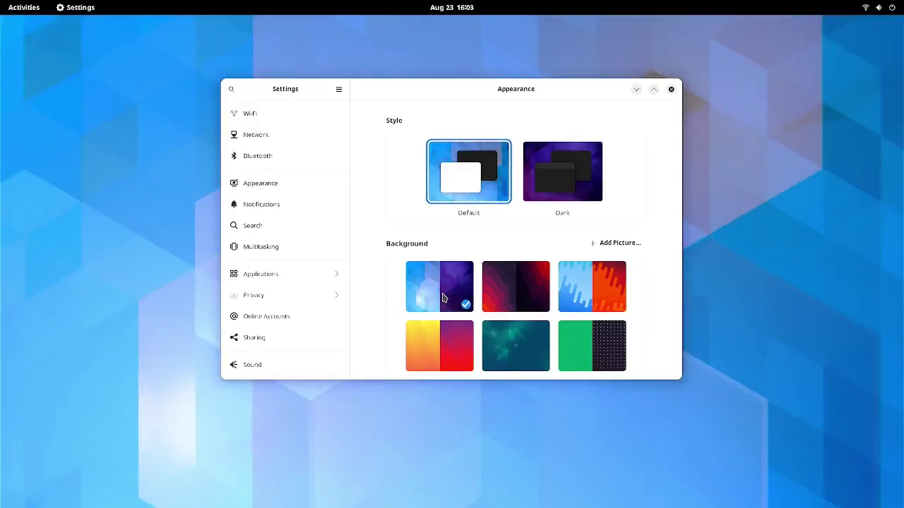
pyautogui.click(671, 91)
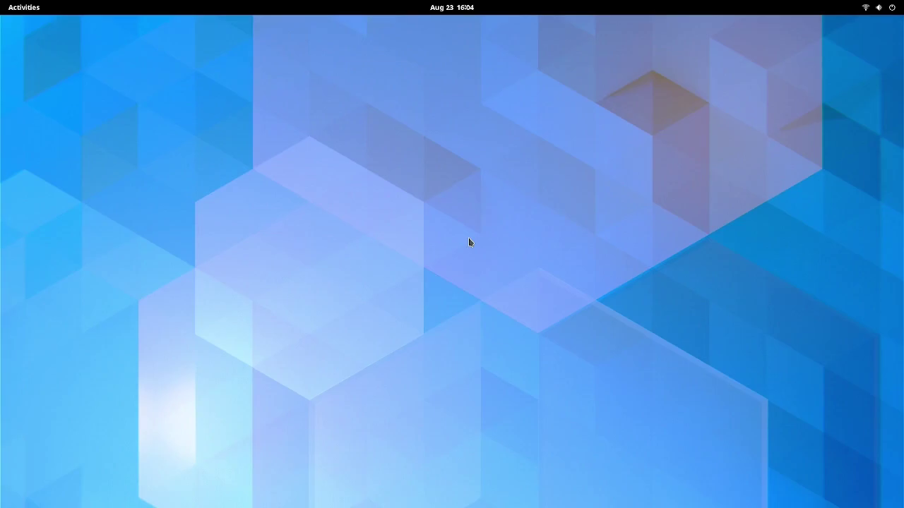
# - Calculate 2+3= in the Activities search and copy the Calculator result to the clipboard
pyautogui.press('super')
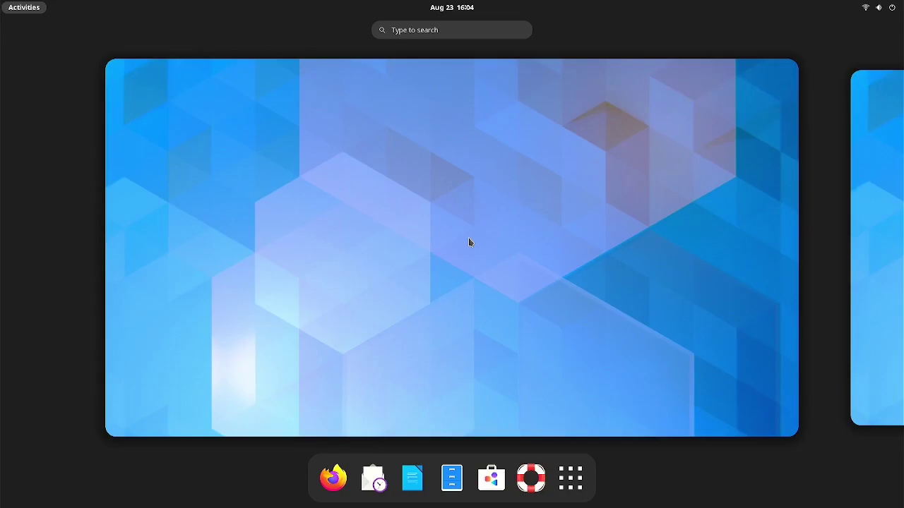
pyautogui.write('2=')
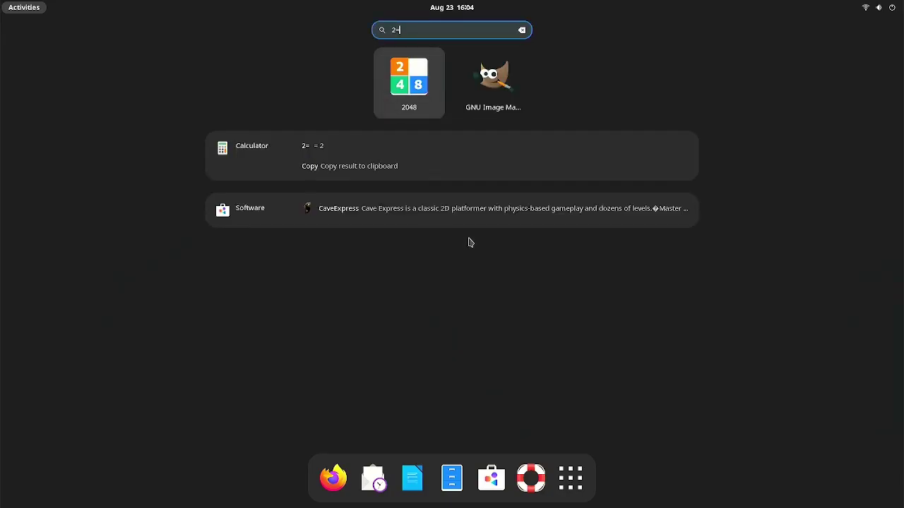
pyautogui.press('BackSpace')
pyautogui.write('+3=')
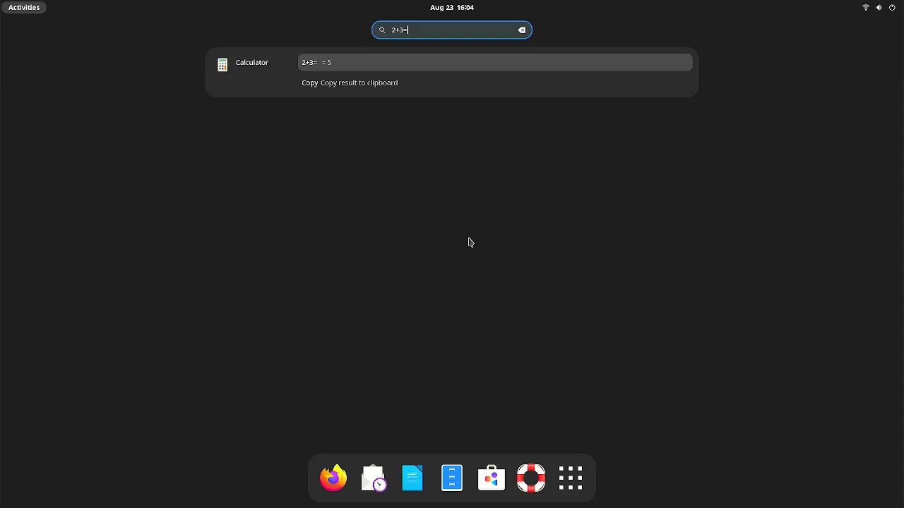
pyautogui.click(331, 85)
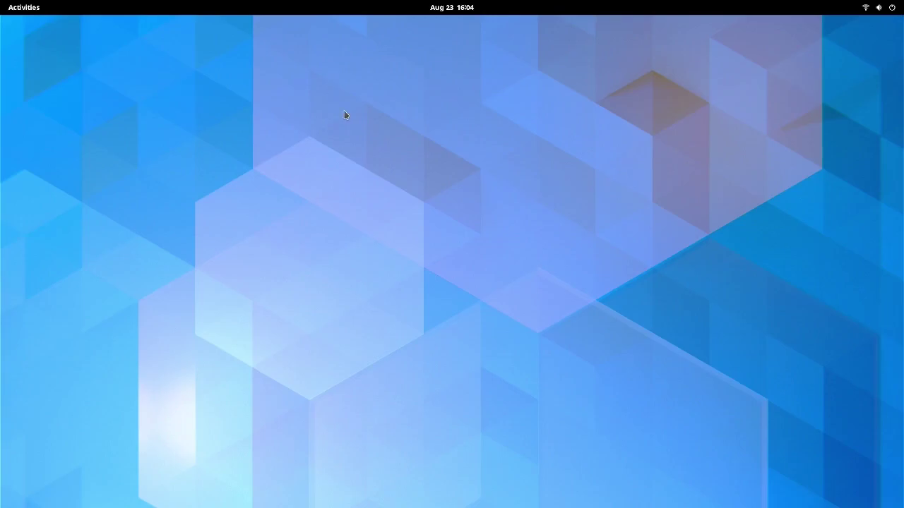
# - Bring the open Terminal window forward from the Activities overview and enlarge its text by three zoom levels
pyautogui.press('super+a')
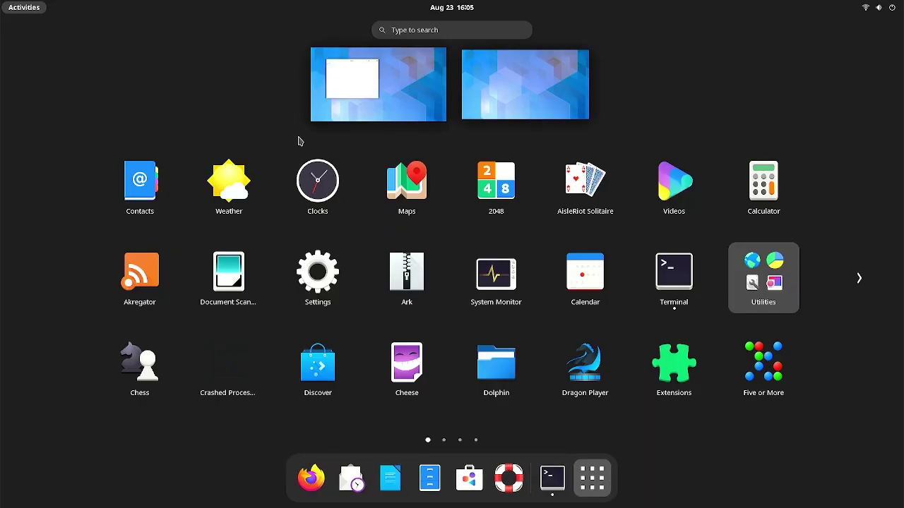
pyautogui.press('Escape')
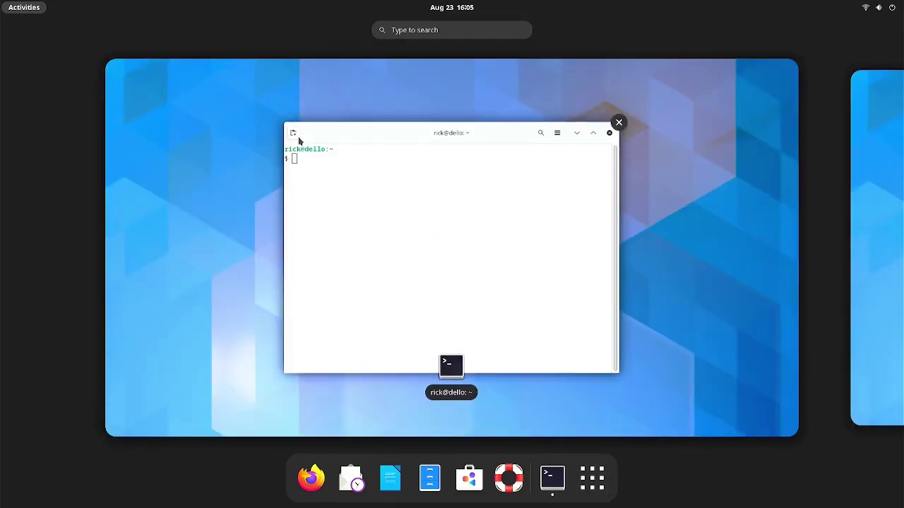
pyautogui.click(299, 141)
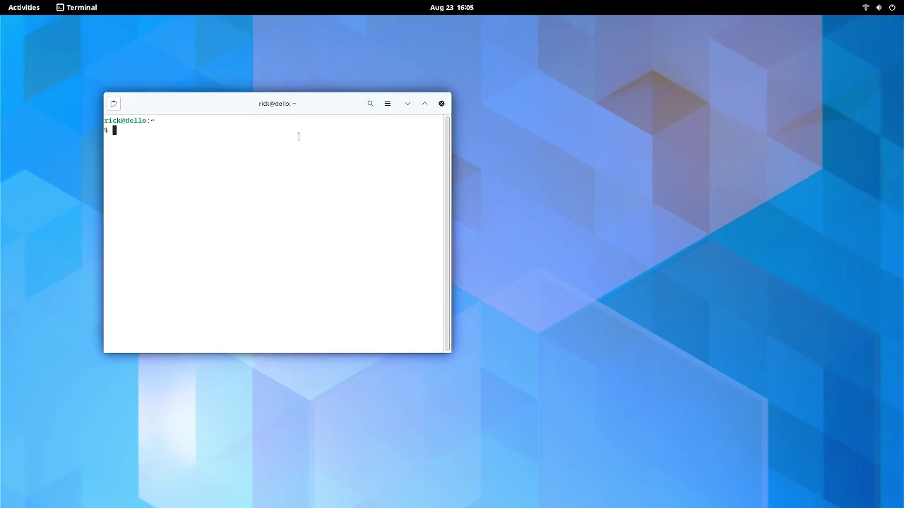
pyautogui.hotkey('ctrl', '+')
pyautogui.hotkey('ctrl', '+')
pyautogui.hotkey('ctrl', '+')
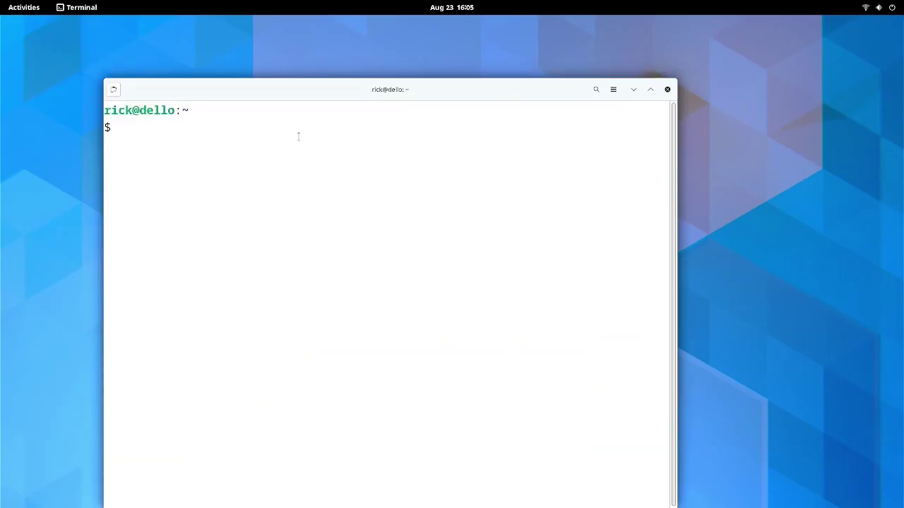
# - Enter the copied calculation result 5 at the terminal prompt, and close the terminal without running it
pyautogui.write('5')
pyautogui.press('Left')
pyautogui.press('Right')
pyautogui.hotkey('alt', 'F4')
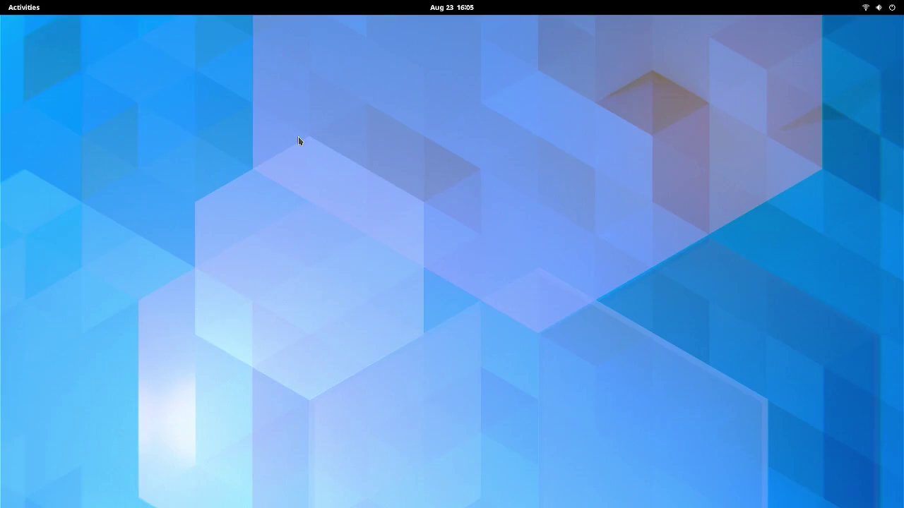
pyautogui.press('super')
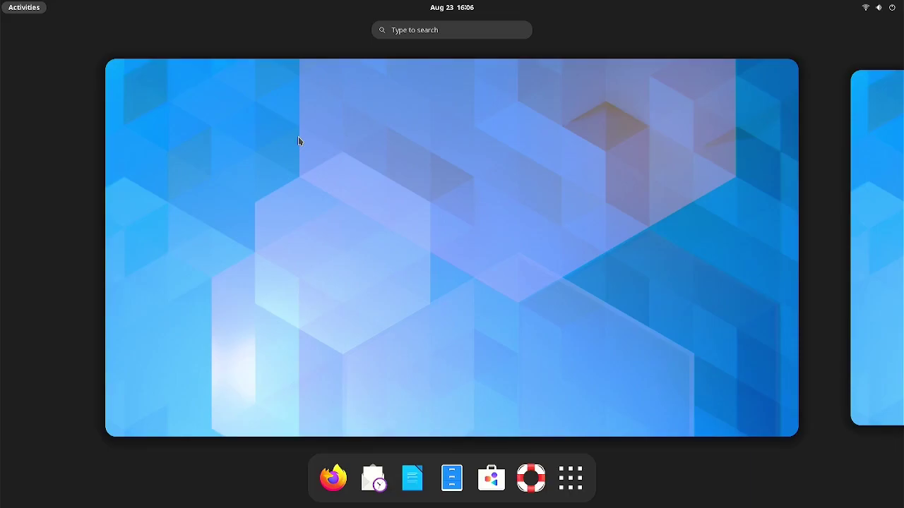
pyautogui.press('super')
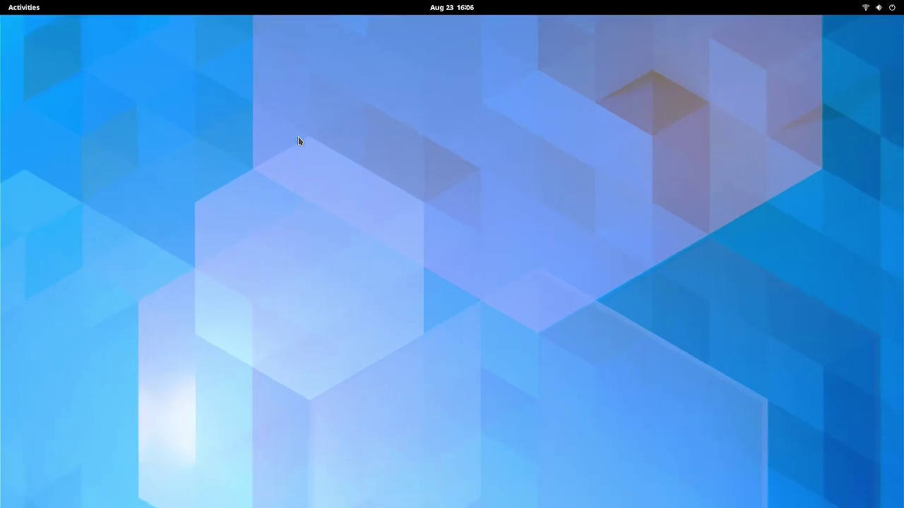
# - Launch Software from the Activities overview, search for "kitty", and open the kitty terminal's details page
pyautogui.press('super')
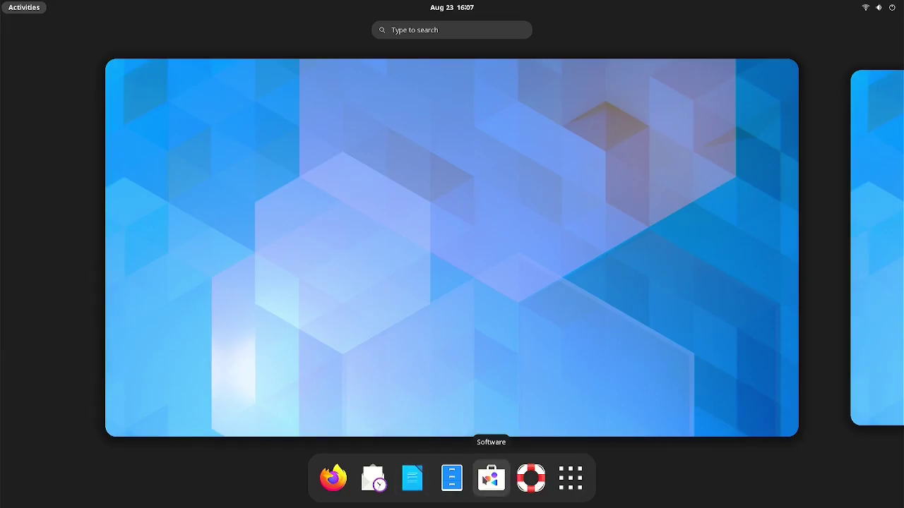
pyautogui.click(491, 479)
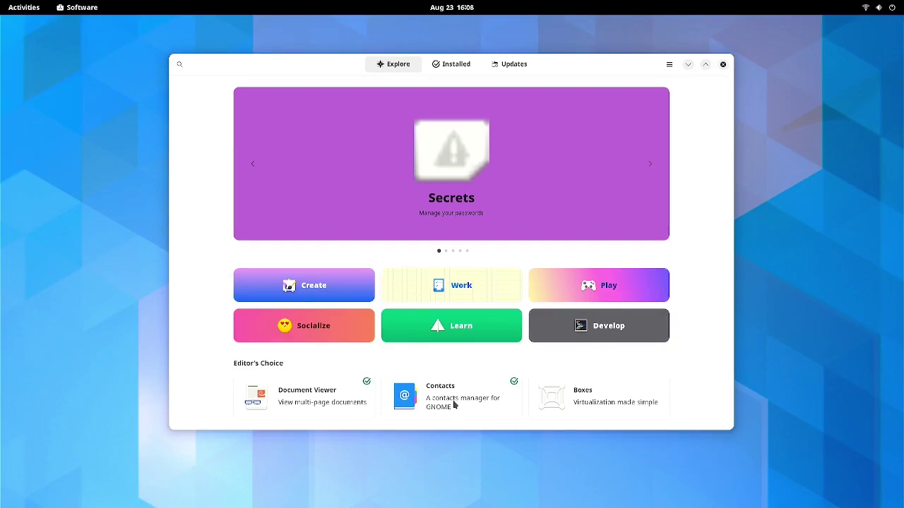
pyautogui.click(178, 65)
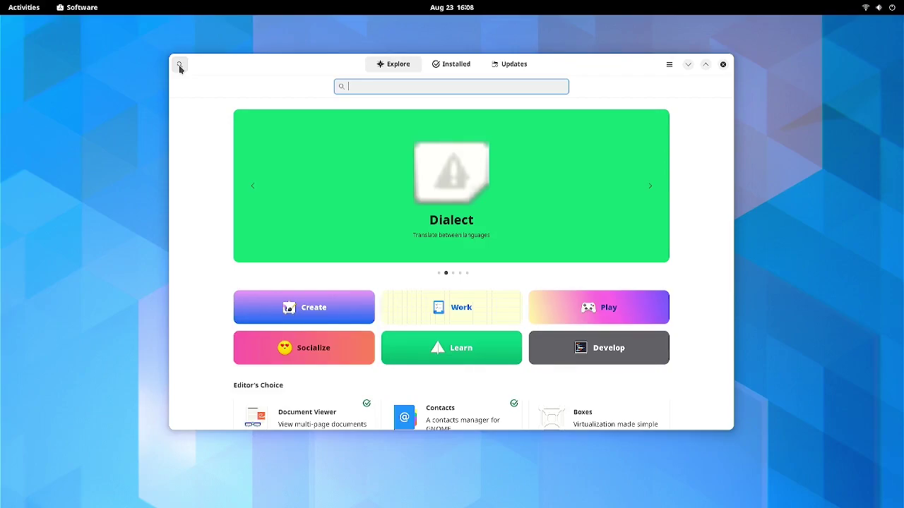
pyautogui.write('kitty')
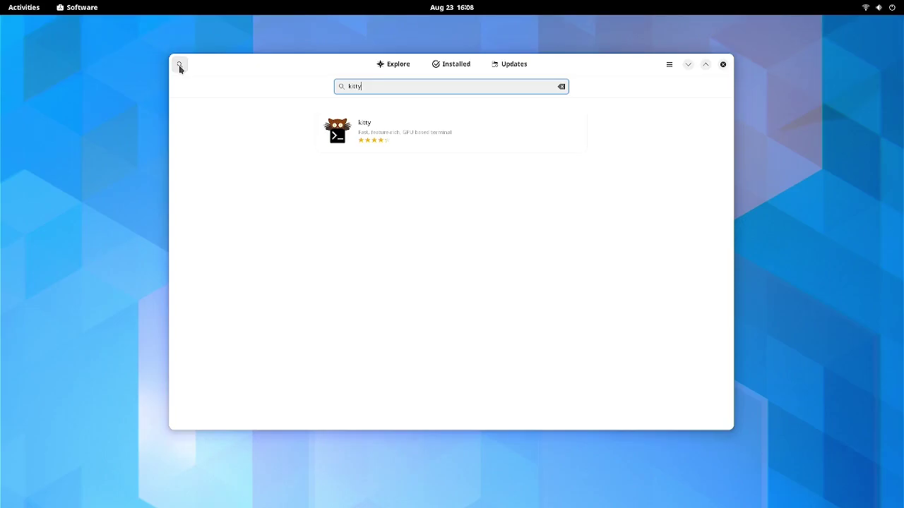
pyautogui.click(415, 142)
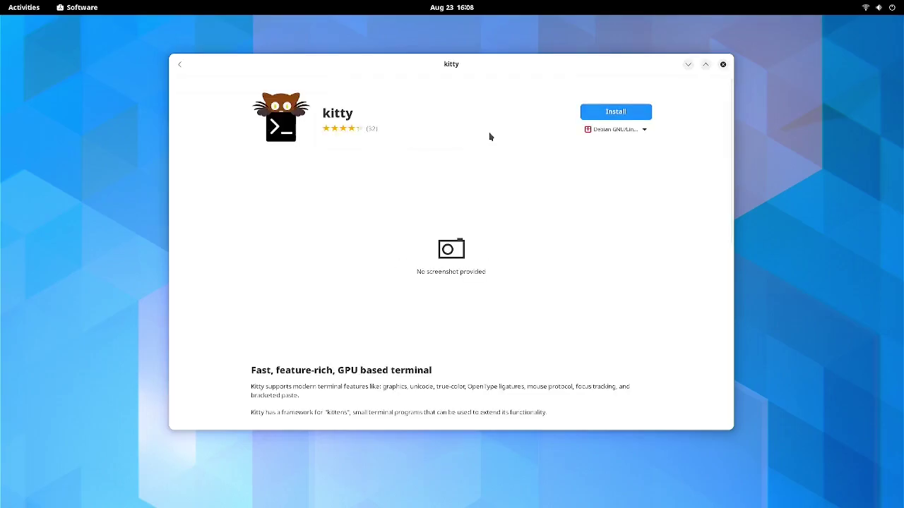
# - Install kitty and authorize the installation with the account password
pyautogui.click(620, 122)
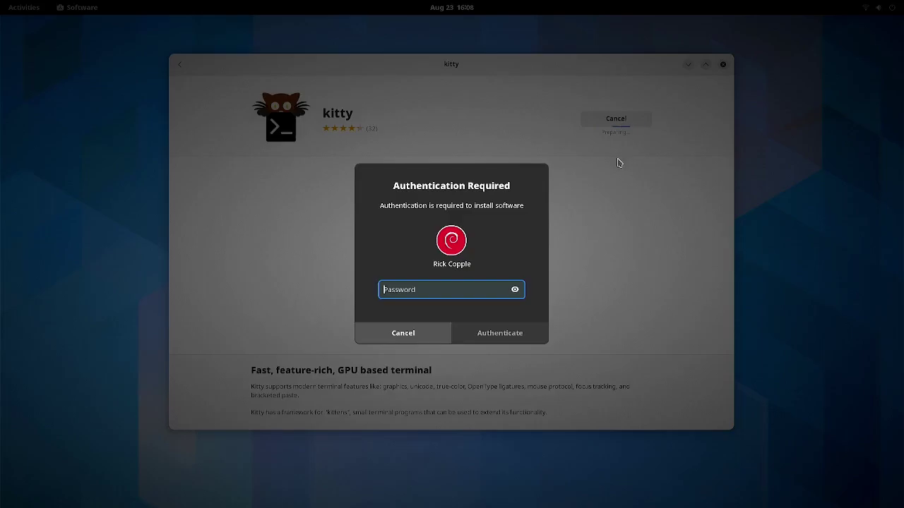
pyautogui.write('****')
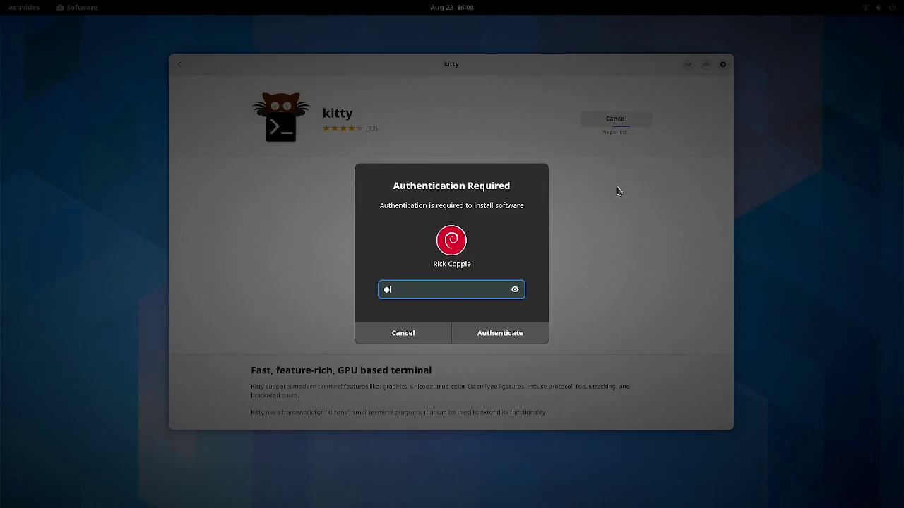
pyautogui.write('**')
pyautogui.press('Return')
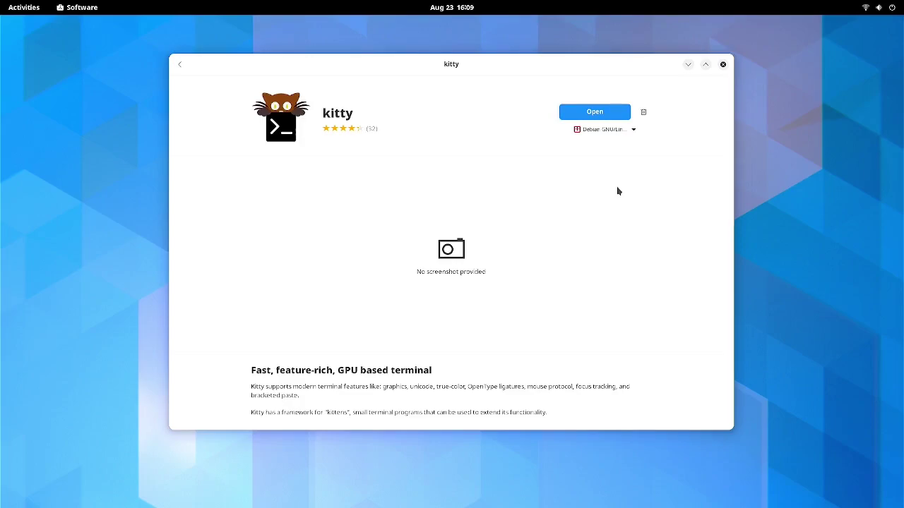
# - Launch the installed kitty terminal from its Software page, and close both kitty and Software
pyautogui.click(604, 114)
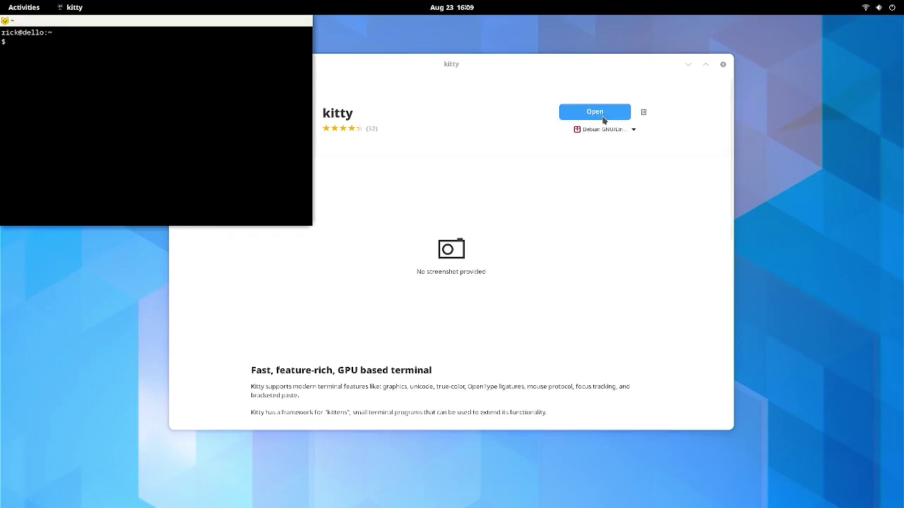
pyautogui.hotkey('ctrl', 'd')
pyautogui.hotkey('ctrl', 'q')
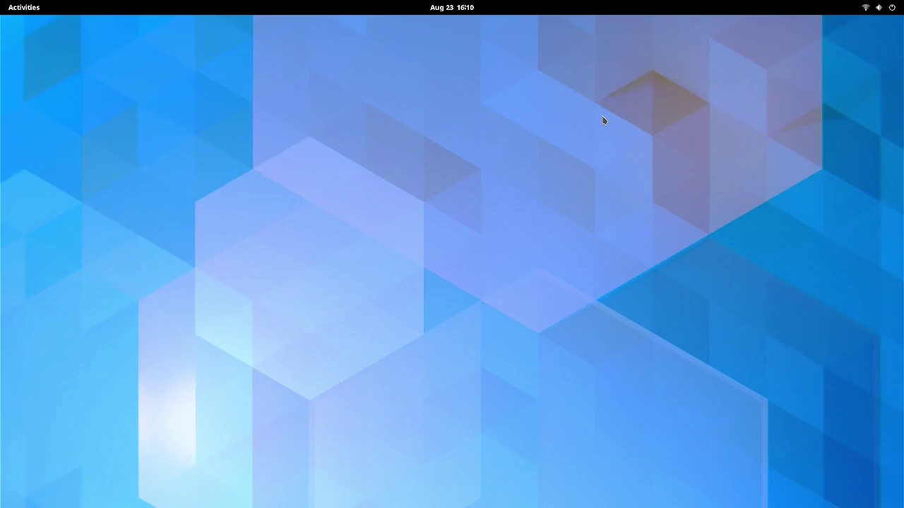
# - Open a terminal with enlarged text, run neofetch to review the system information, and close the terminal
pyautogui.hotkey('ctrl', 'alt', 't')
pyautogui.hotkey('ctrl', '+')
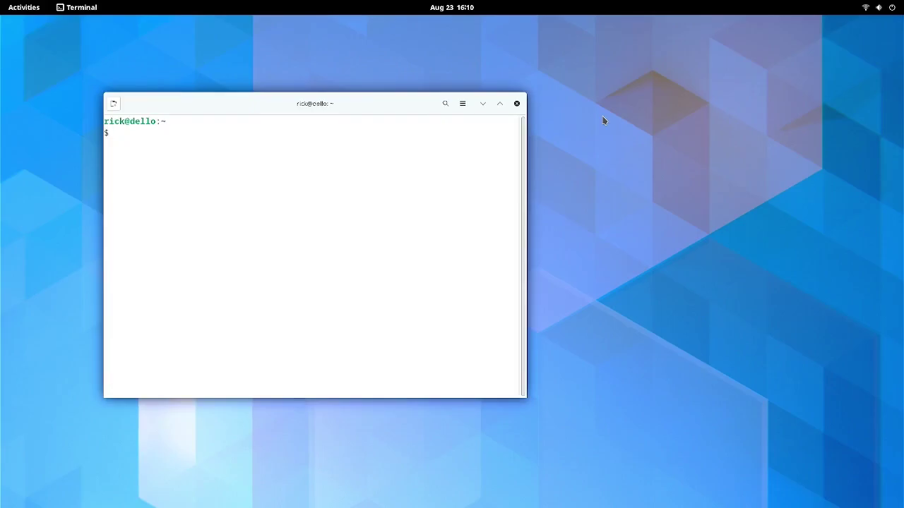
pyautogui.hotkey('ctrl', '+')
pyautogui.write('neofetch')
pyautogui.press('Return')
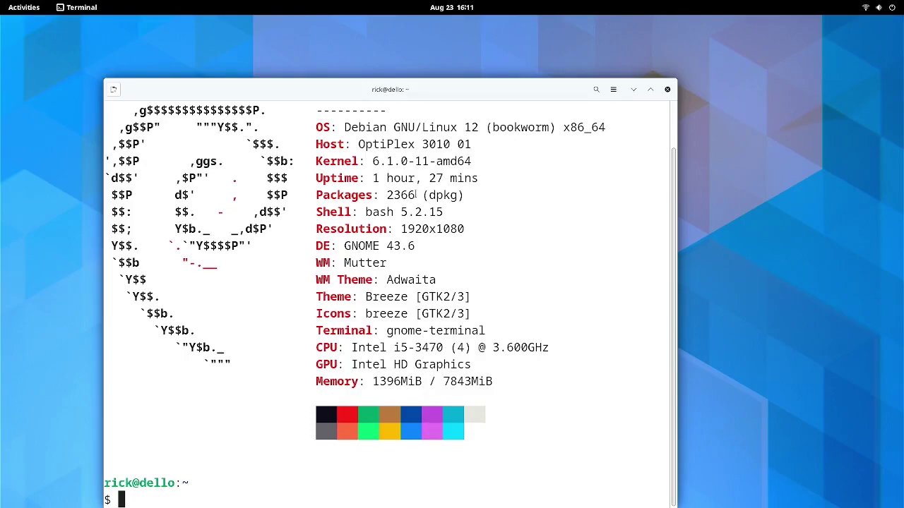
pyautogui.hotkey('ctrl', 'd')
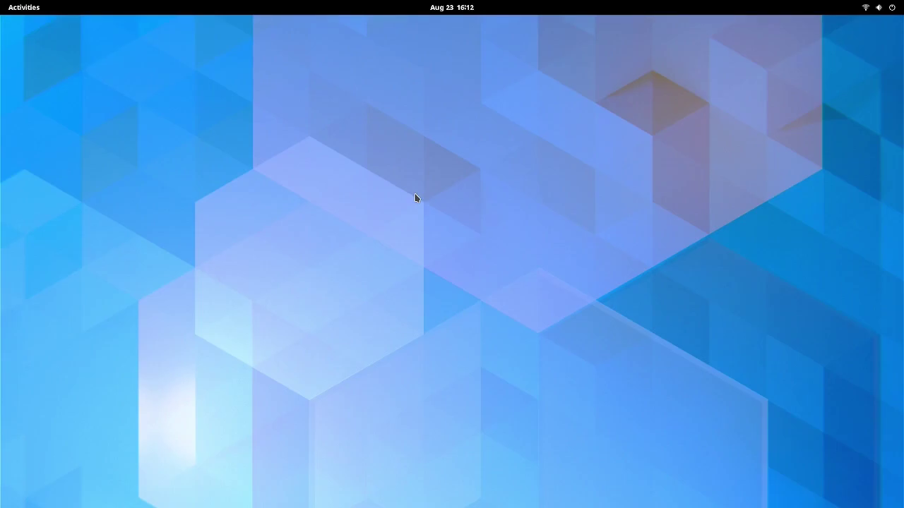
# - Look over the installed applications in the application grid and the Activities overview
pyautogui.press('super+a')
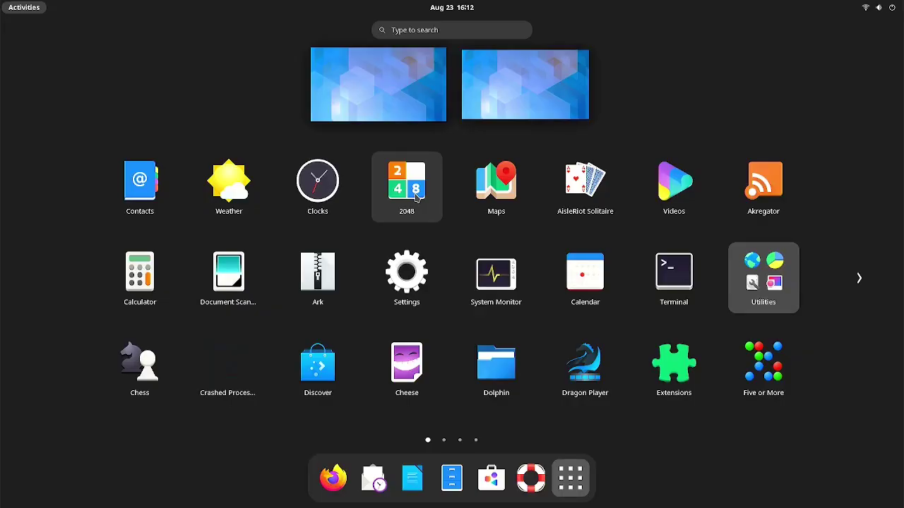
pyautogui.click(378, 247)
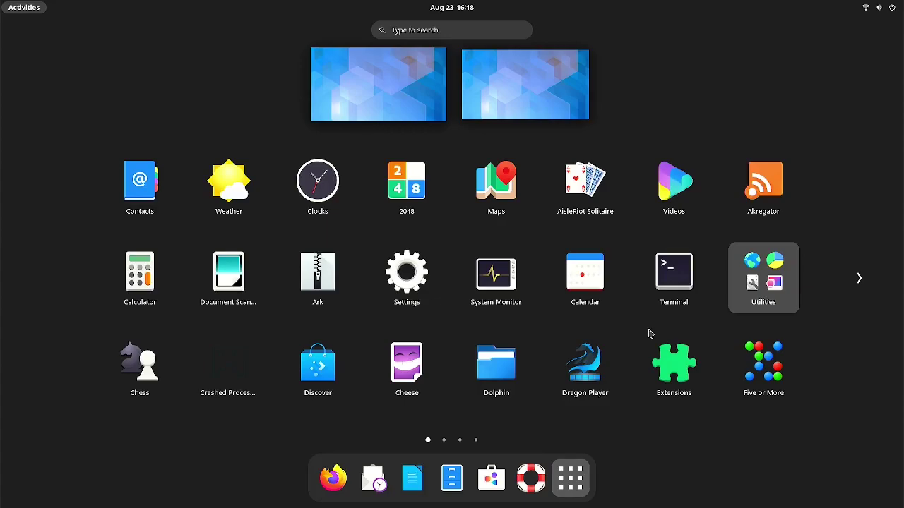
pyautogui.click(650, 333)
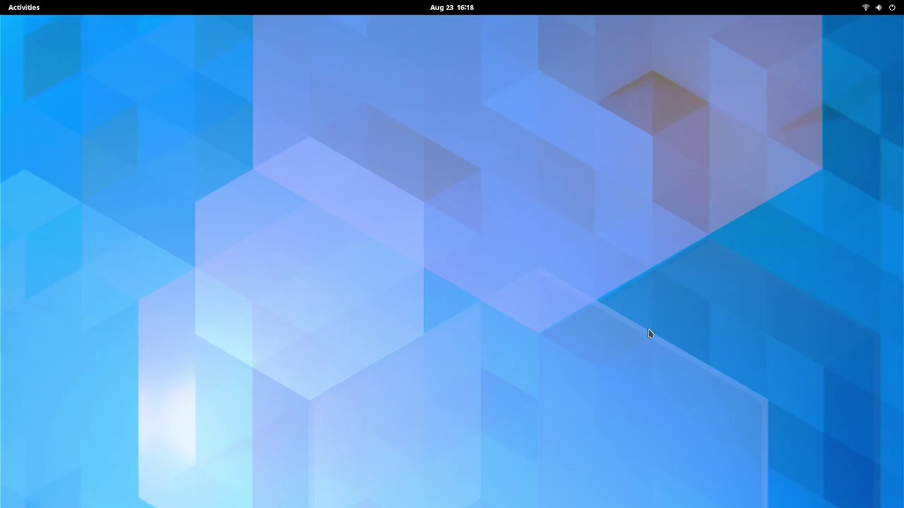
pyautogui.press('super')
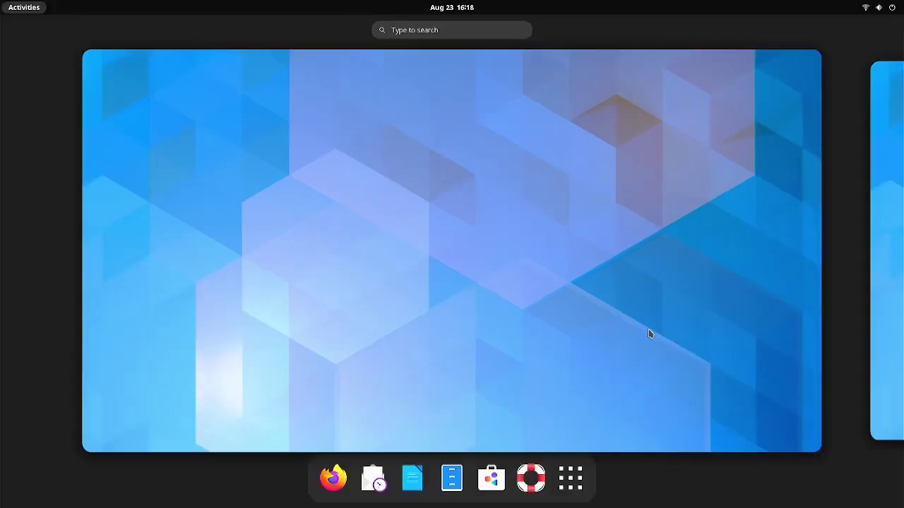
# - Find the Keyboard settings by searching for "short" and open the list of customizable keyboard shortcuts
pyautogui.write('short')
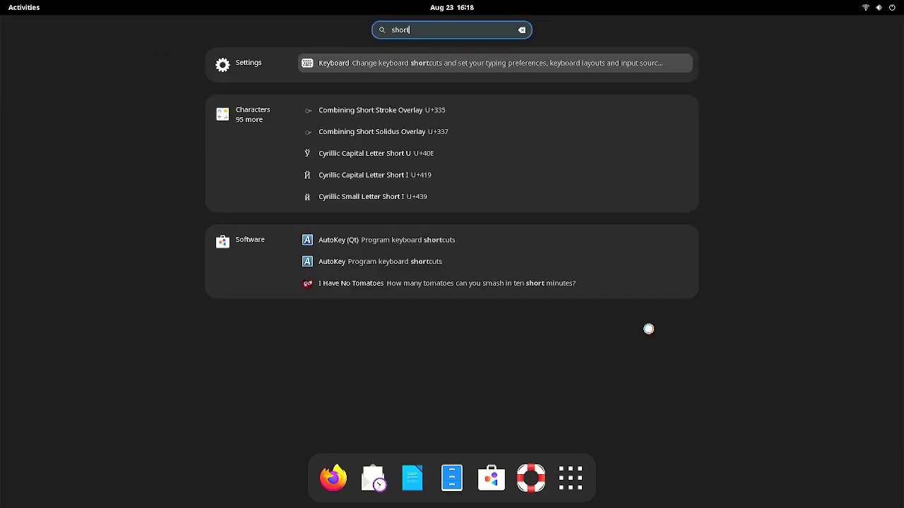
pyautogui.press('Return')
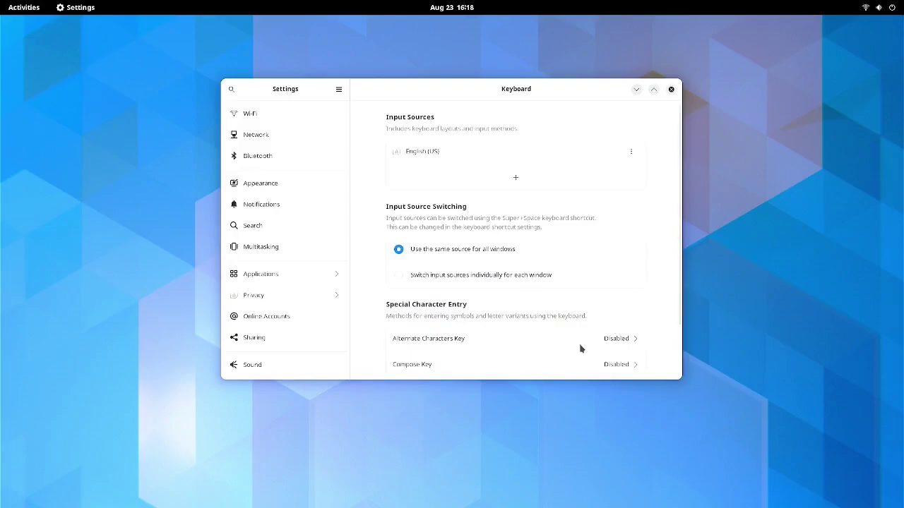
pyautogui.scroll(-1, 523, 342)
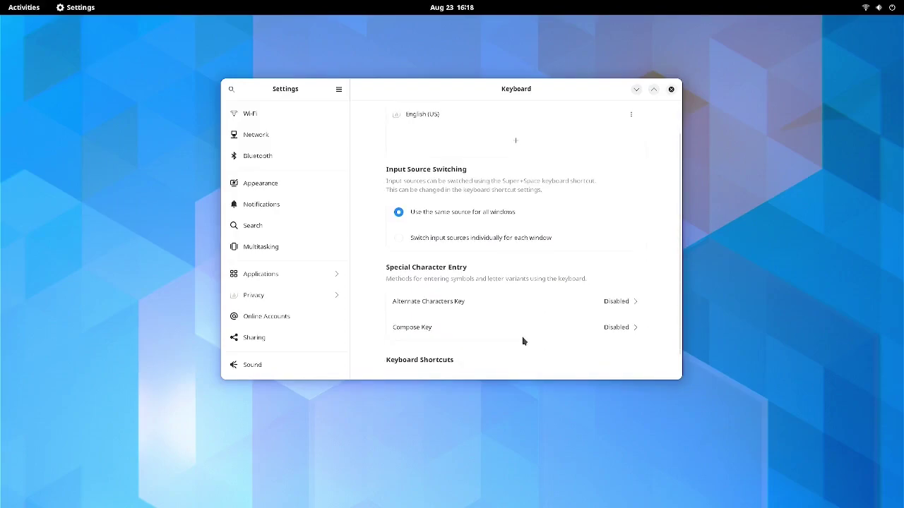
pyautogui.scroll(-1, 523, 342)
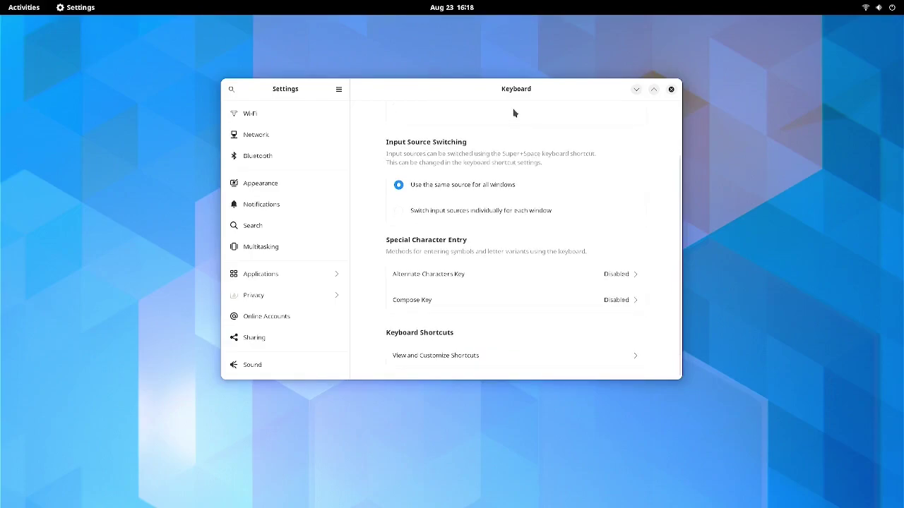
pyautogui.click(470, 357)
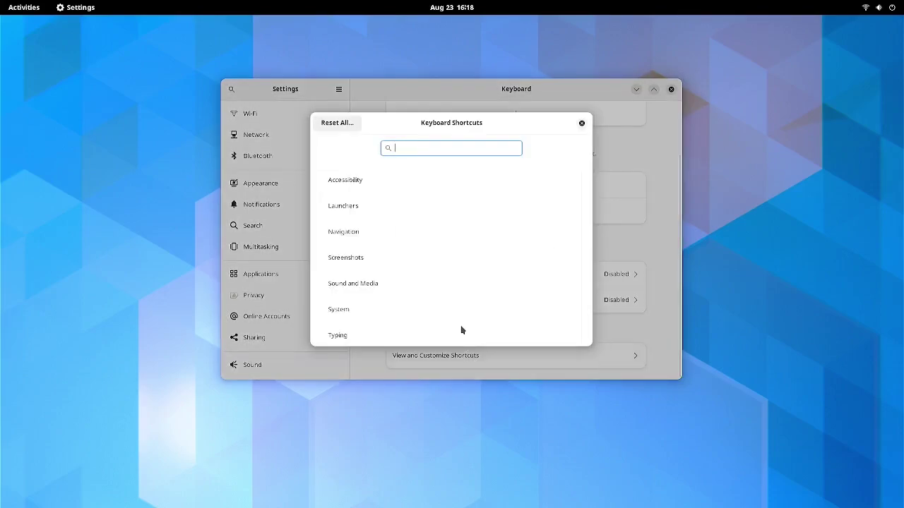
# - Review the predefined keyboard shortcuts in categories such as Launchers, Navigation, Screenshots and Windows, and close the shortcuts list
pyautogui.click(415, 203)
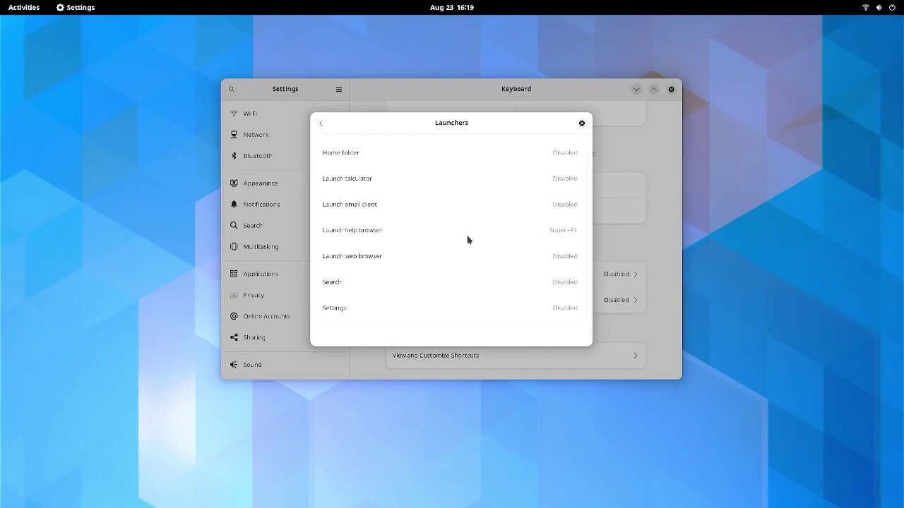
pyautogui.click(319, 125)
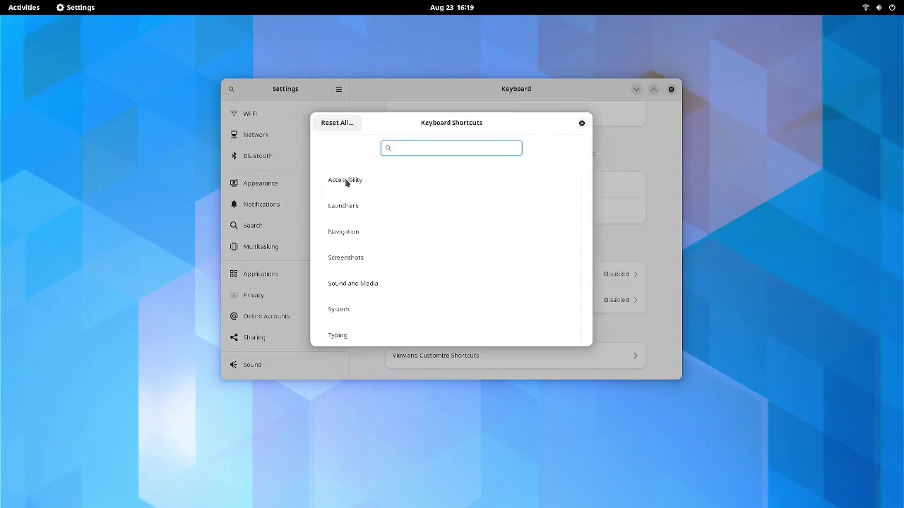
pyautogui.click(355, 237)
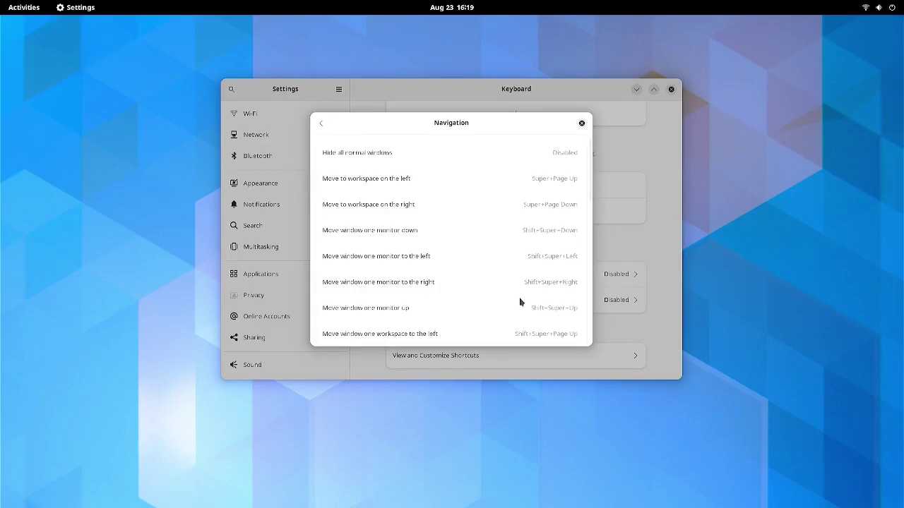
pyautogui.press('Escape')
pyautogui.click(341, 260)
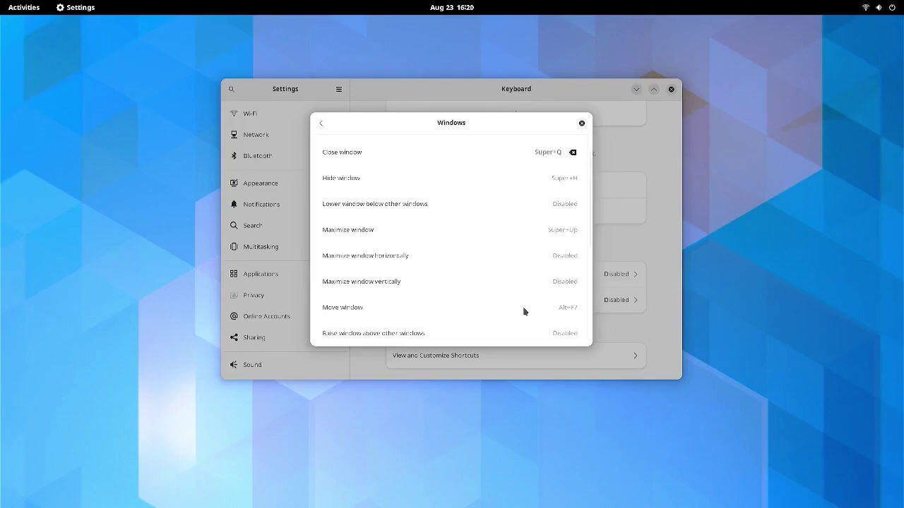
pyautogui.scroll(-5, 532, 309)
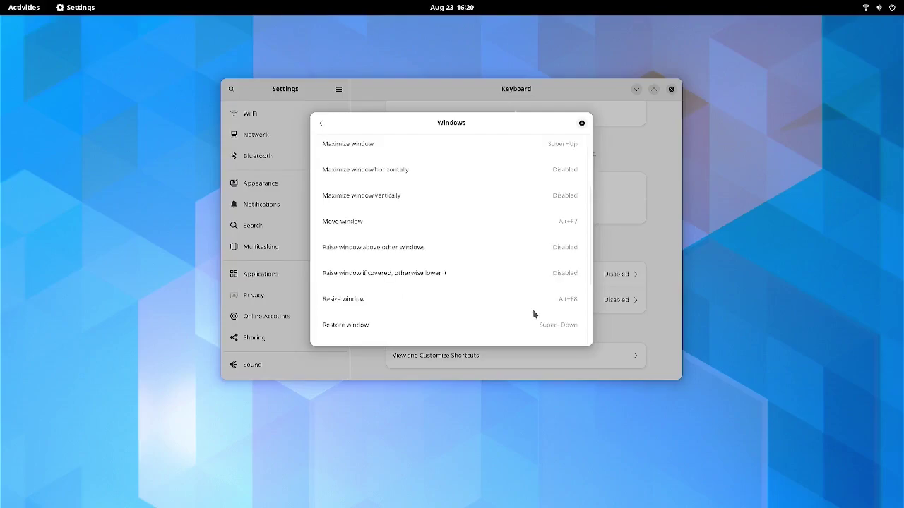
pyautogui.scroll(-3, 537, 319)
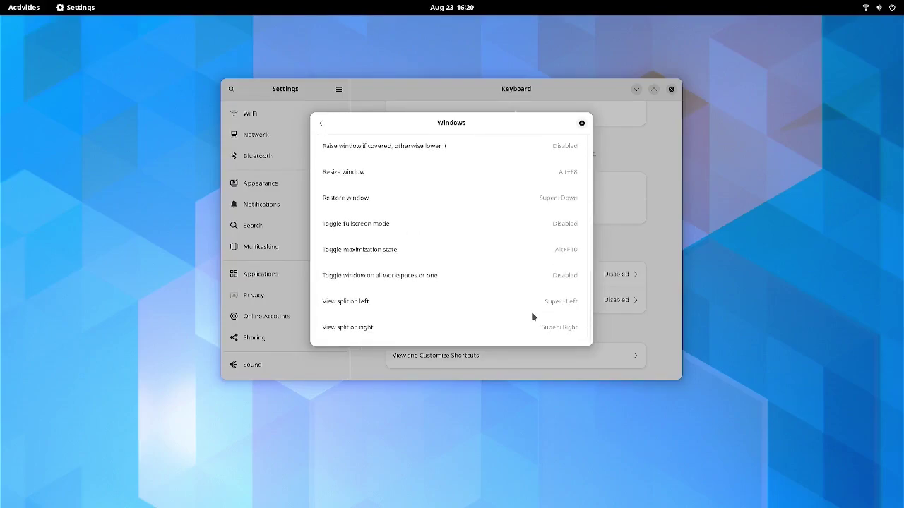
pyautogui.click(582, 124)
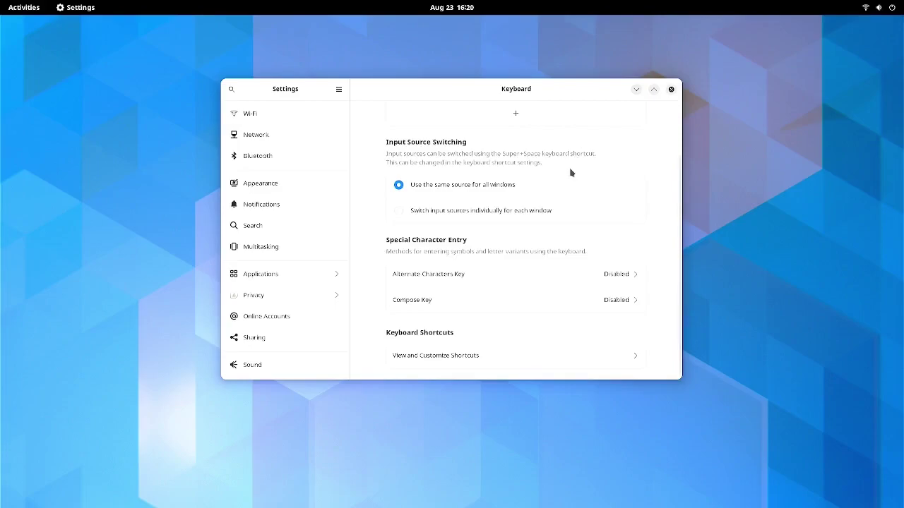
# - Start a new custom keyboard shortcut named "Libre Office Writer" with the command "libreoffice --writer"
pyautogui.click(471, 358)
pyautogui.scroll(-2, 493, 328)
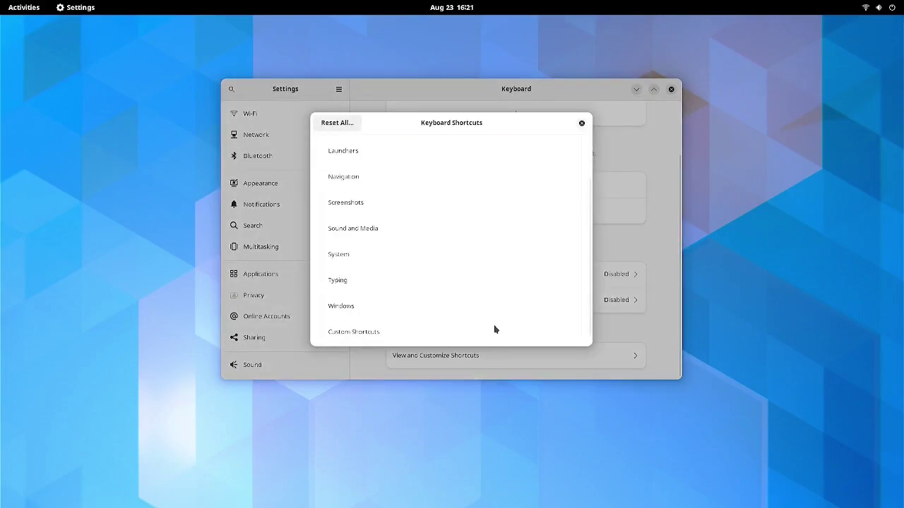
pyautogui.click(490, 332)
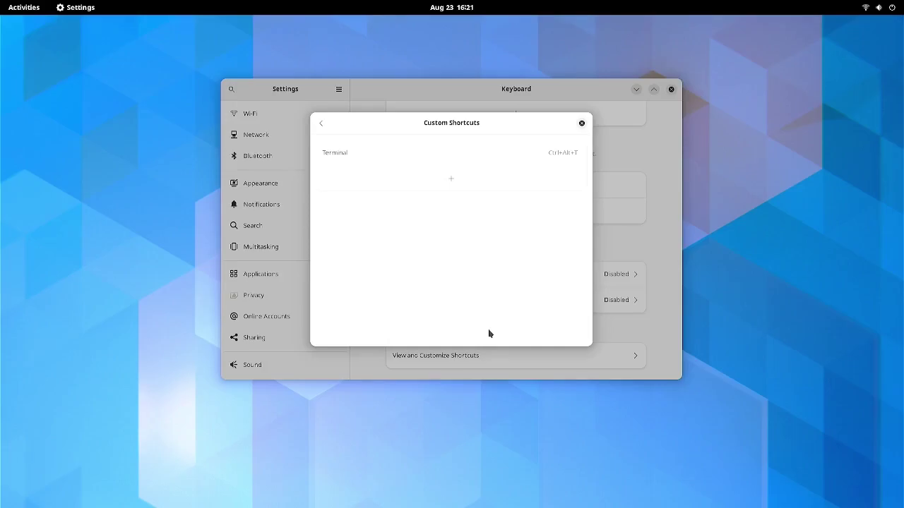
pyautogui.click(451, 181)
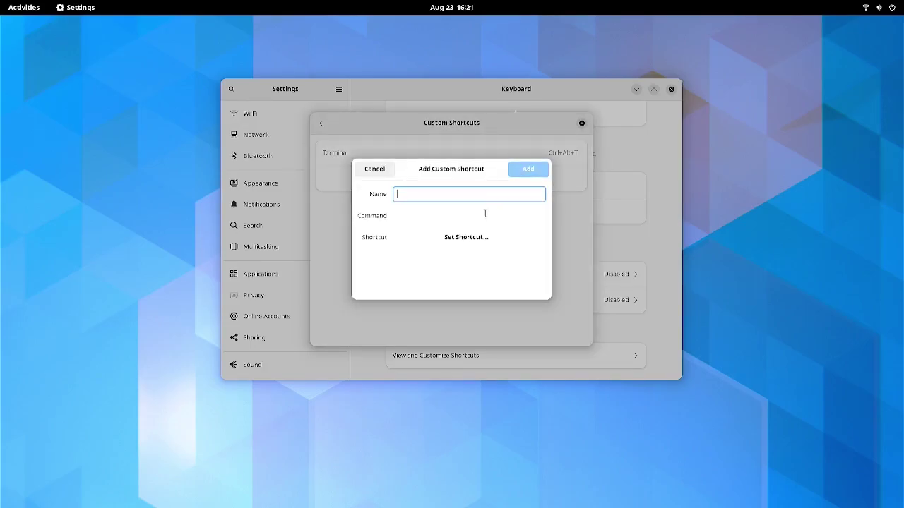
pyautogui.write('Libre Office Writer')
pyautogui.press('Tab')
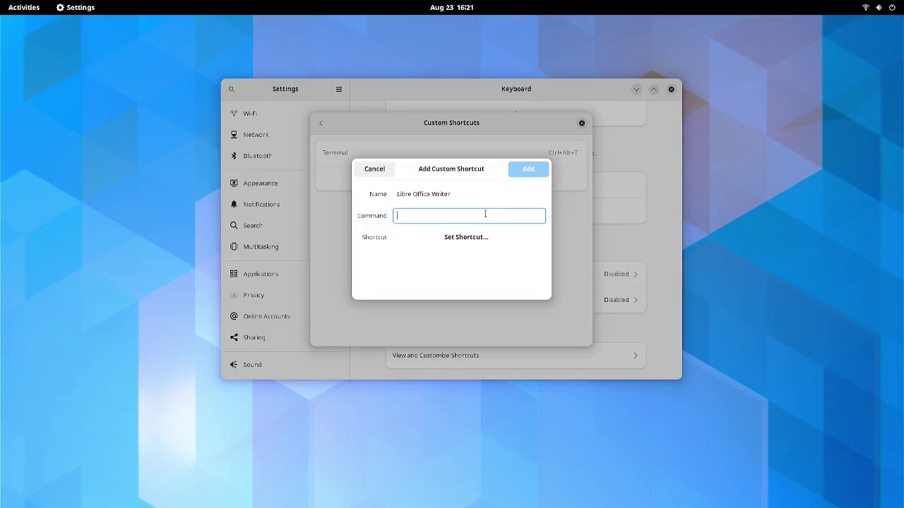
pyautogui.write('libr')
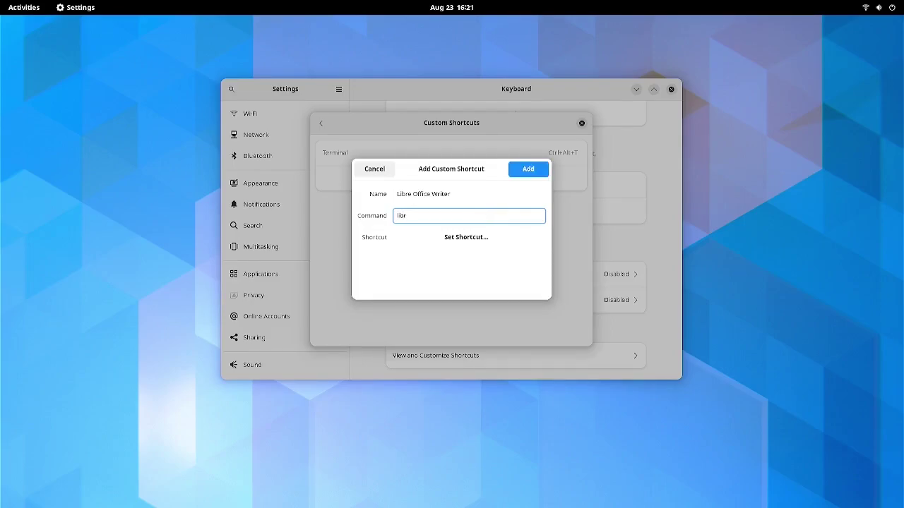
pyautogui.write('eoffice --writer')
# - Assign the key combination Shift+Ctrl+W to the Libre Office Writer shortcut and add it to the custom shortcuts
pyautogui.click(482, 237)
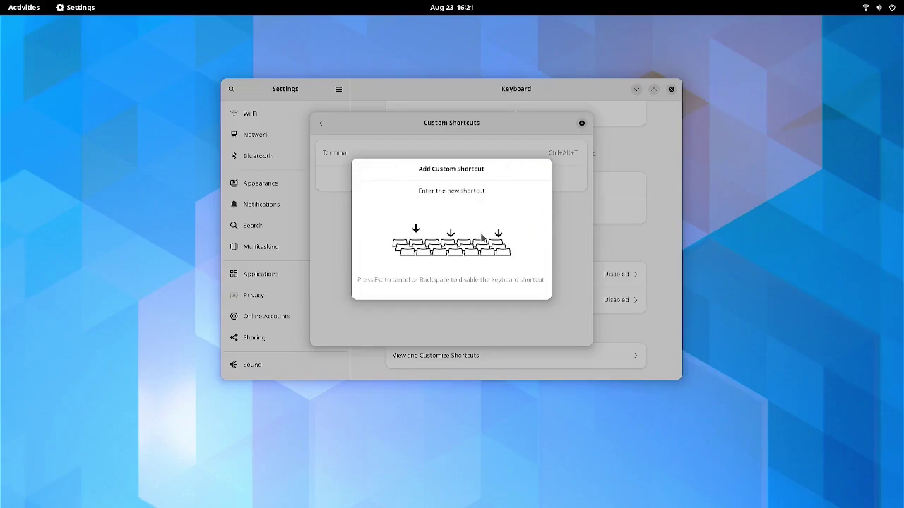
pyautogui.hotkey('ctrl', 'shift', 'w')
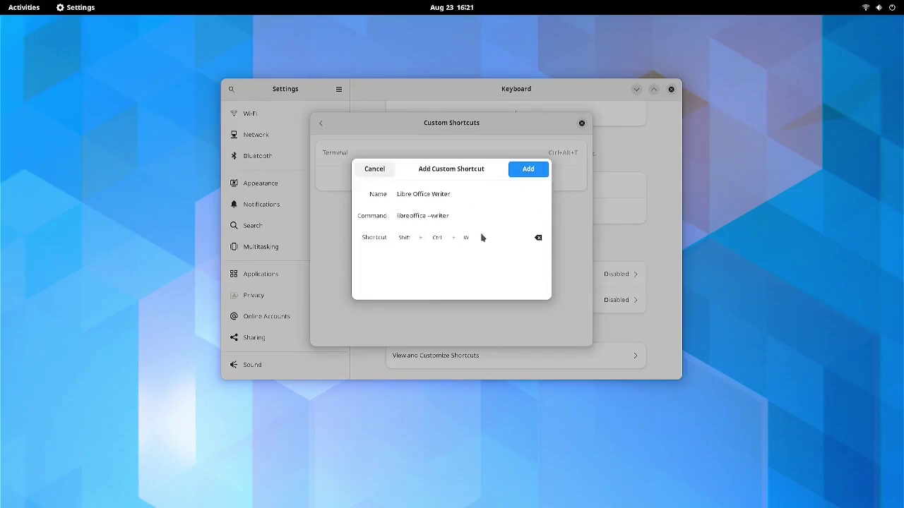
pyautogui.click(523, 167)
pyautogui.click(525, 170)
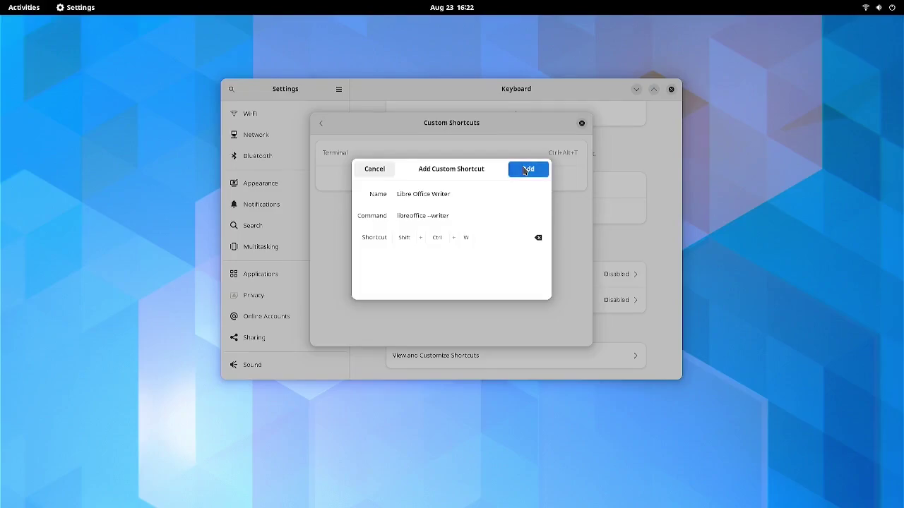
# - Close Settings and test the custom shortcut by launching Writer, dismissing the Tip of the Day and closing the blank document
pyautogui.click(666, 89)
pyautogui.hotkey('ctrl', 'alt', 'l')
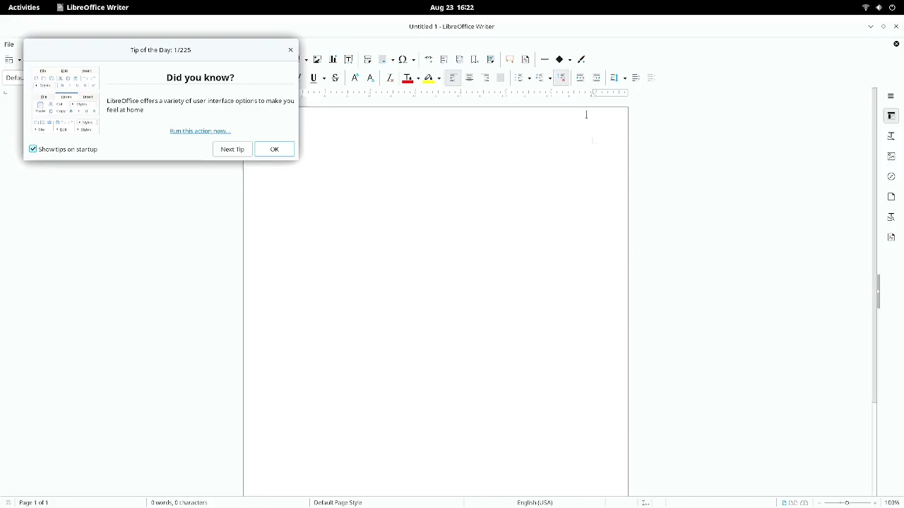
pyautogui.click(284, 149)
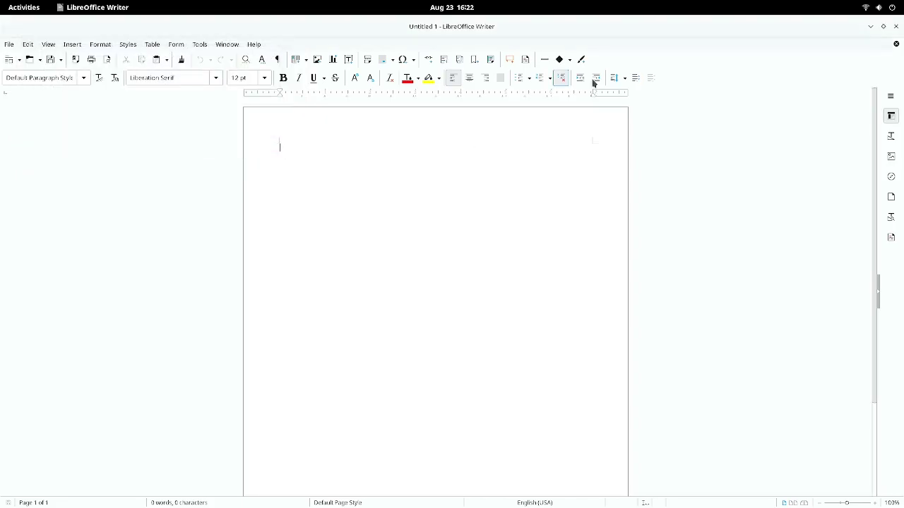
pyautogui.click(897, 27)
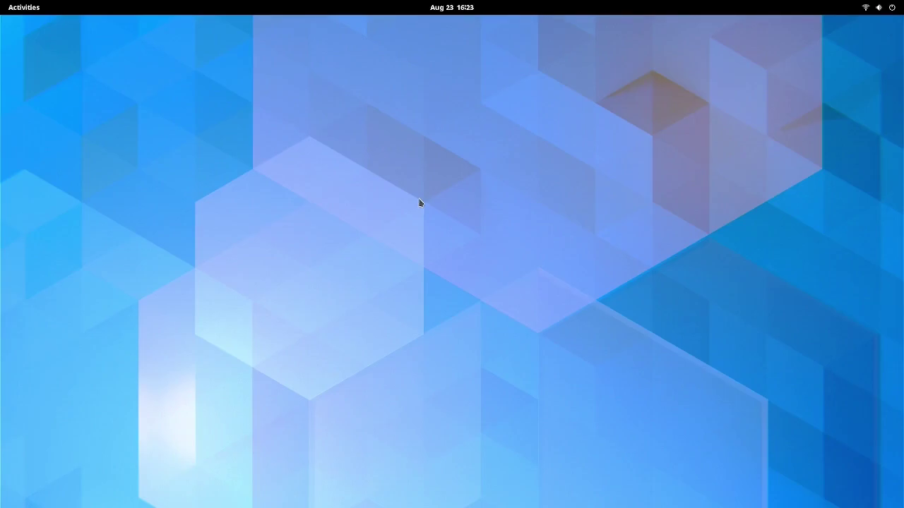
# - Log out of the GNOME session and confirm the logout
pyautogui.click(892, 9)
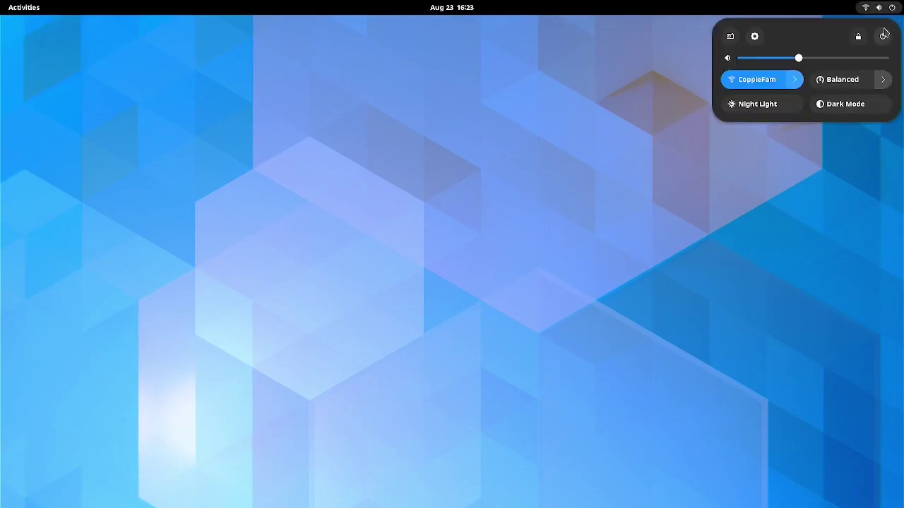
pyautogui.click(883, 35)
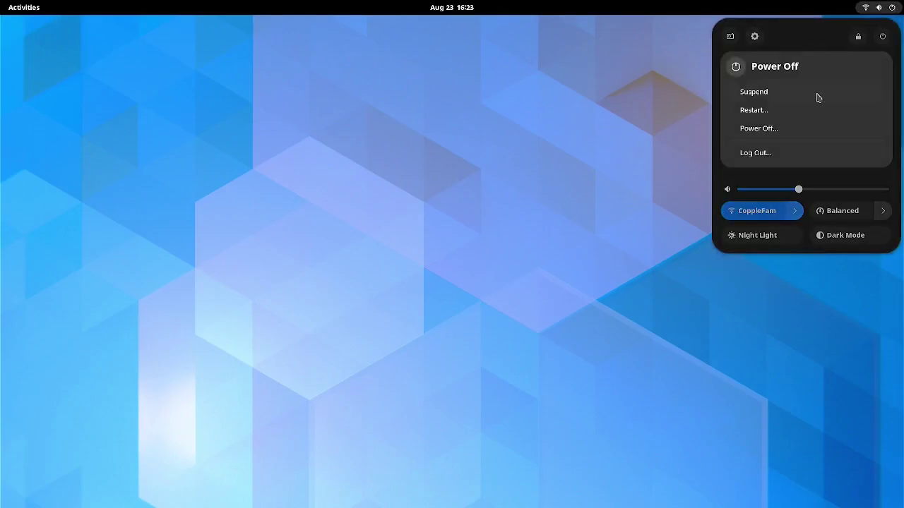
pyautogui.click(754, 151)
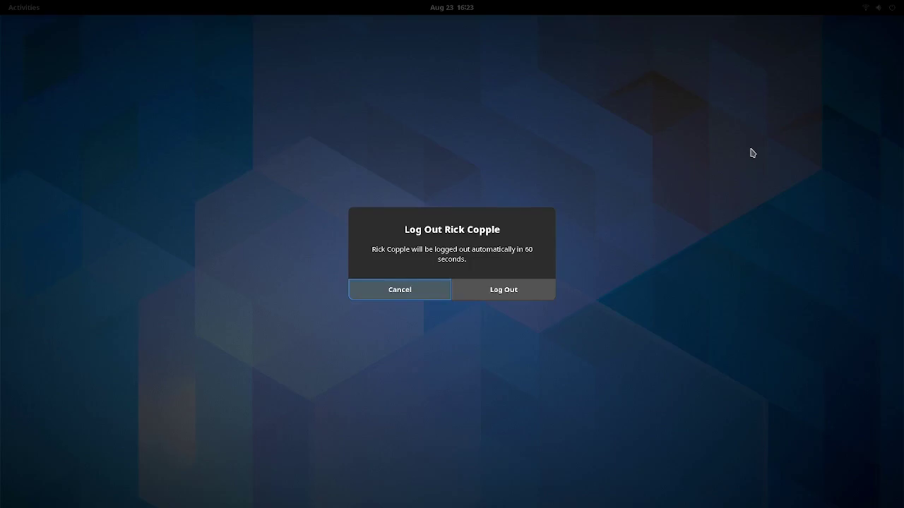
pyautogui.click(496, 294)
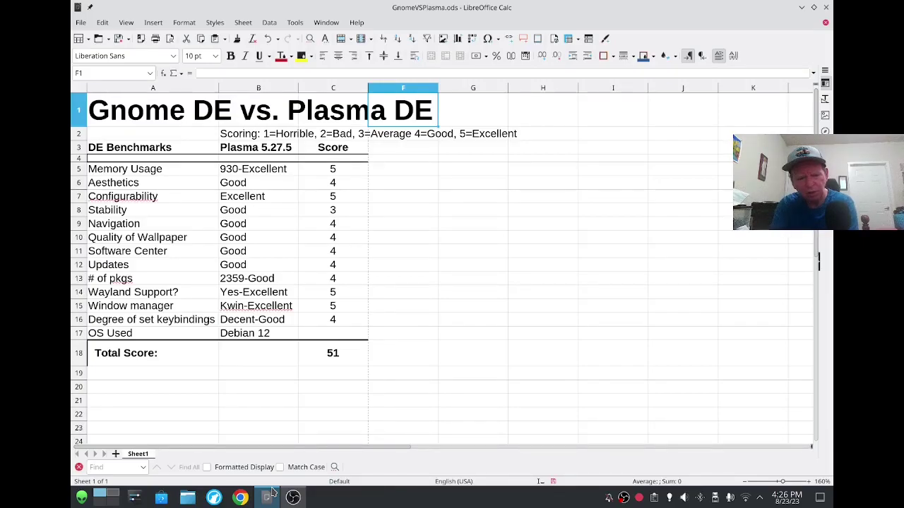
# - Undo the hiding of the Gnome 43.6 comparison columns D and E in GnomeVSPlasma.ods in LibreOffice Calc
pyautogui.hotkey('ctrl', 'z')
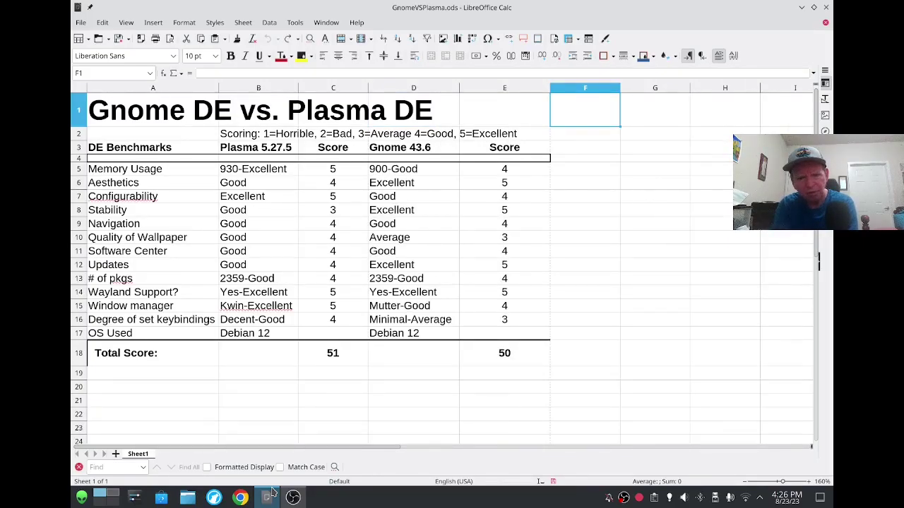